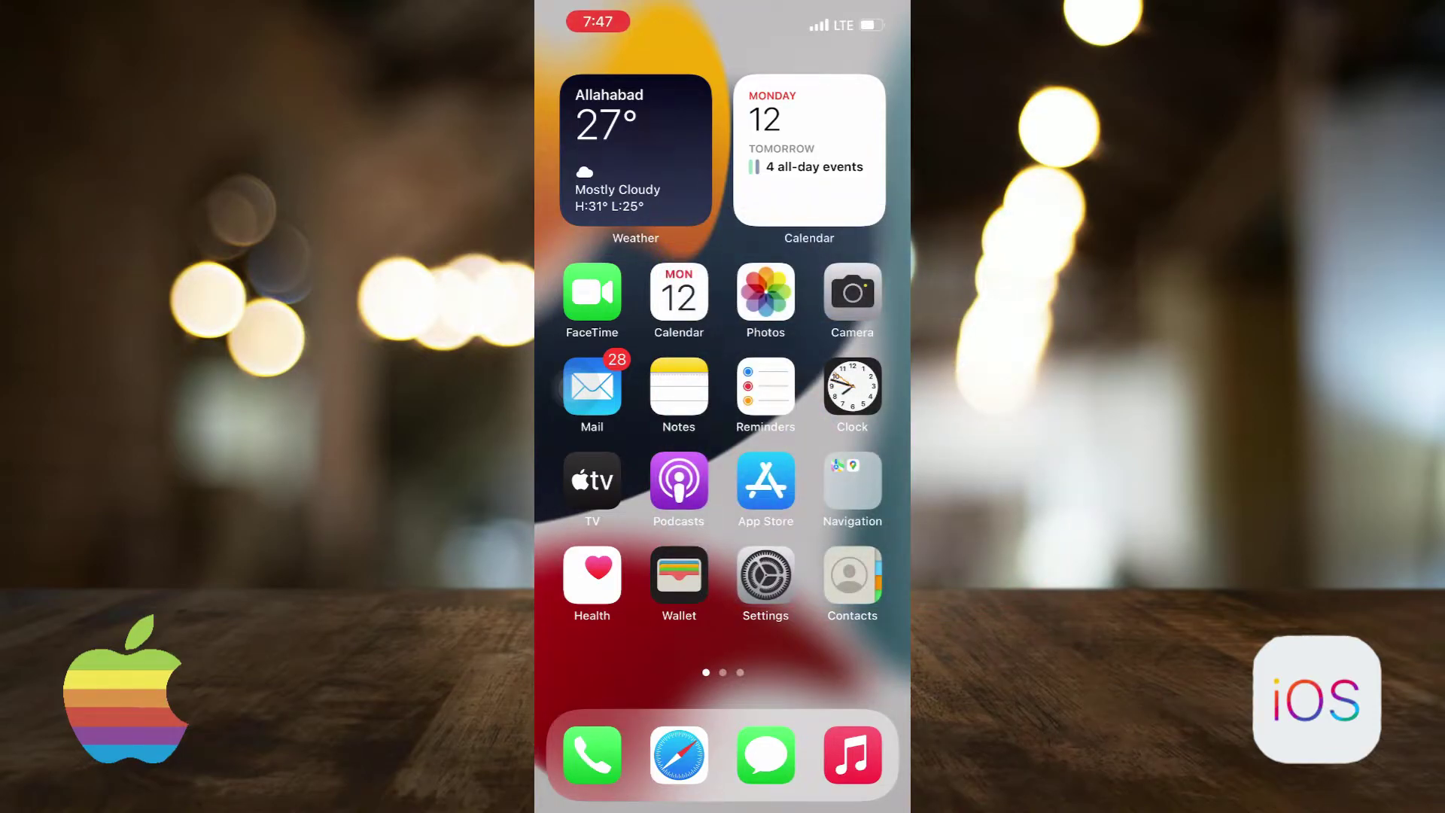
Leave Mail for Settings and show Mail's list of eight configured accounts
click(570, 387)
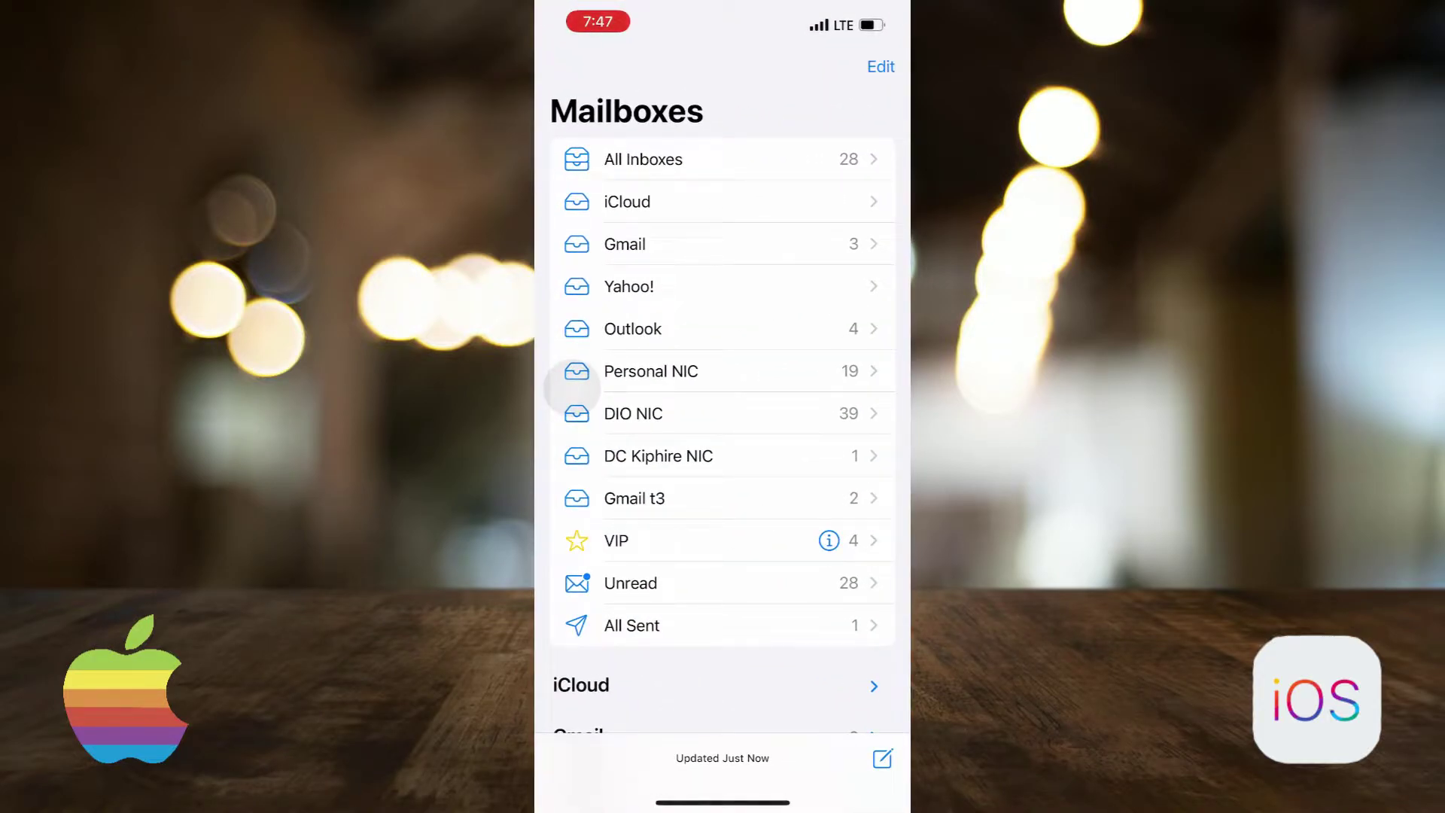
scroll(570, 387, down, 2)
scroll(573, 385, down, 3)
scroll(576, 384, down, 1)
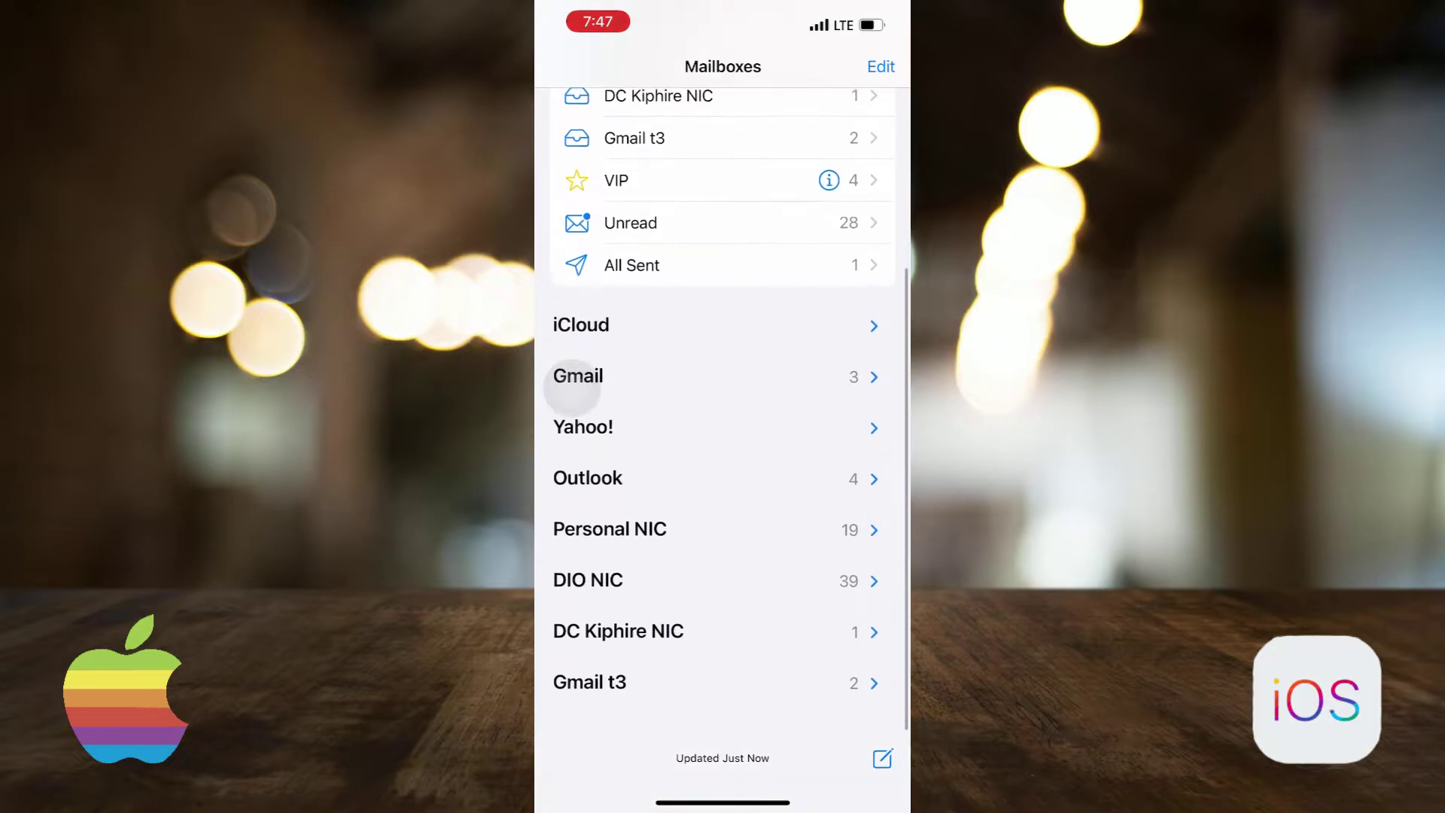
scroll(573, 387, up, 3)
scroll(573, 387, up, 3)
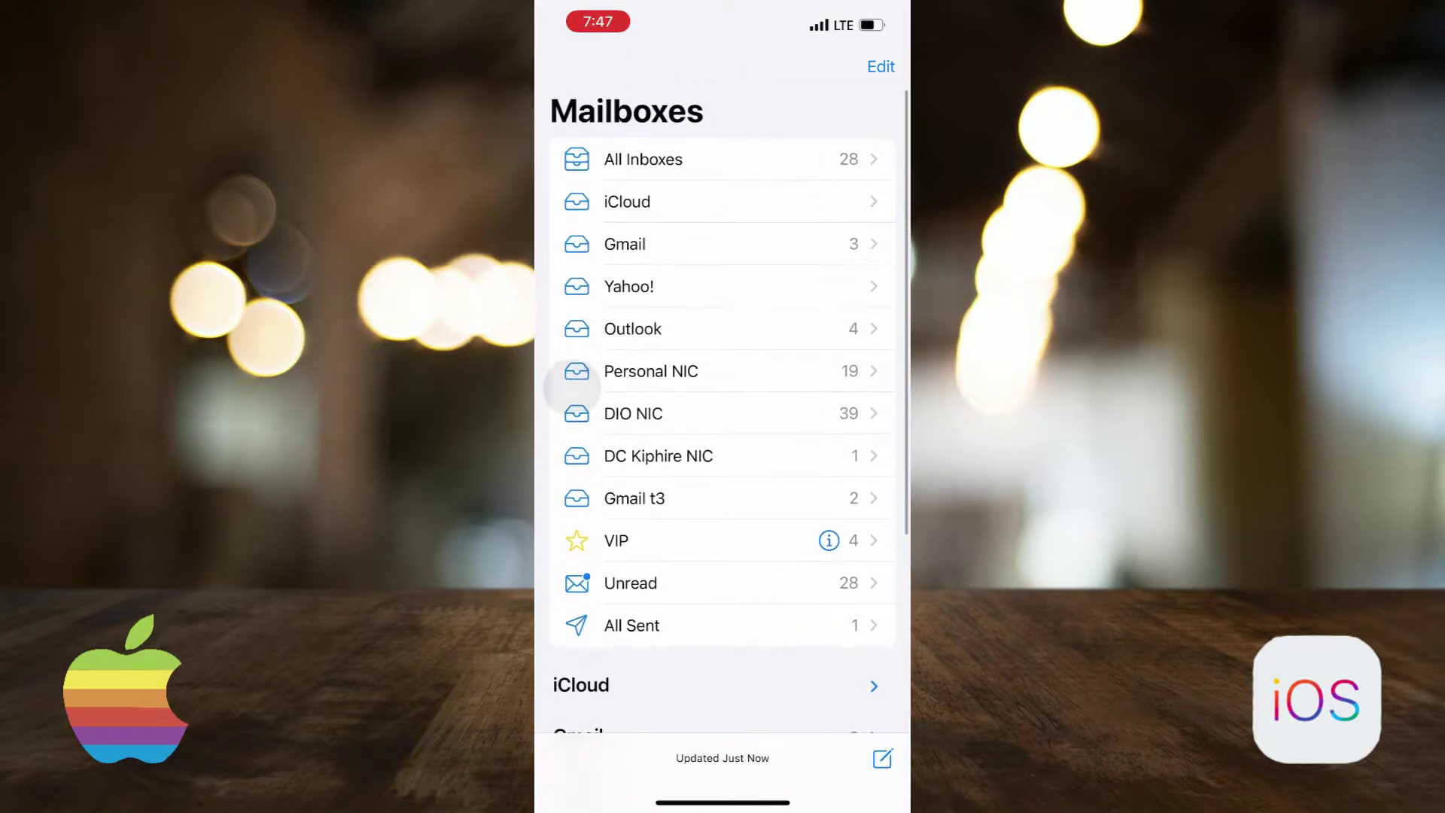
key(super+h)
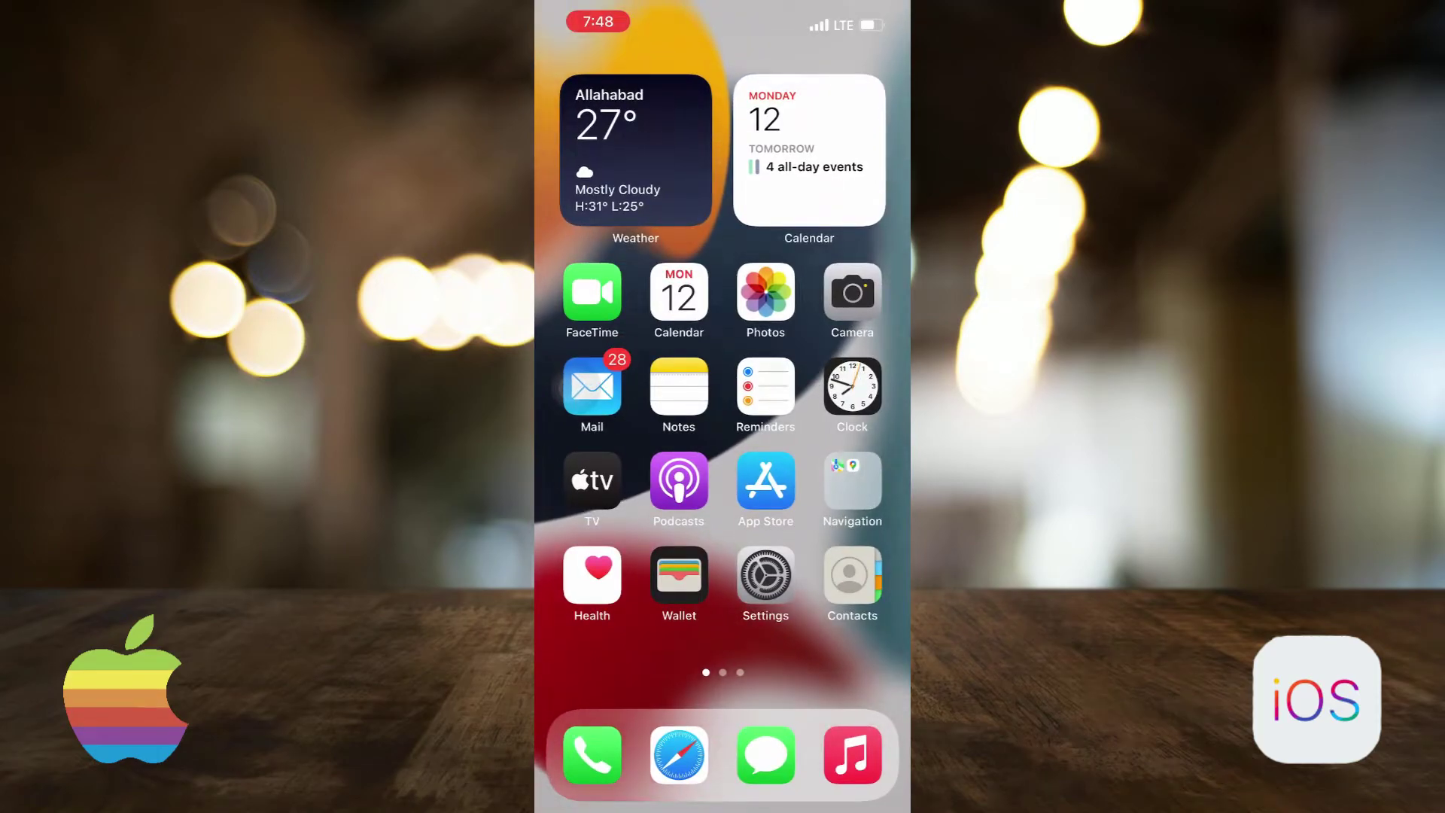
click(766, 576)
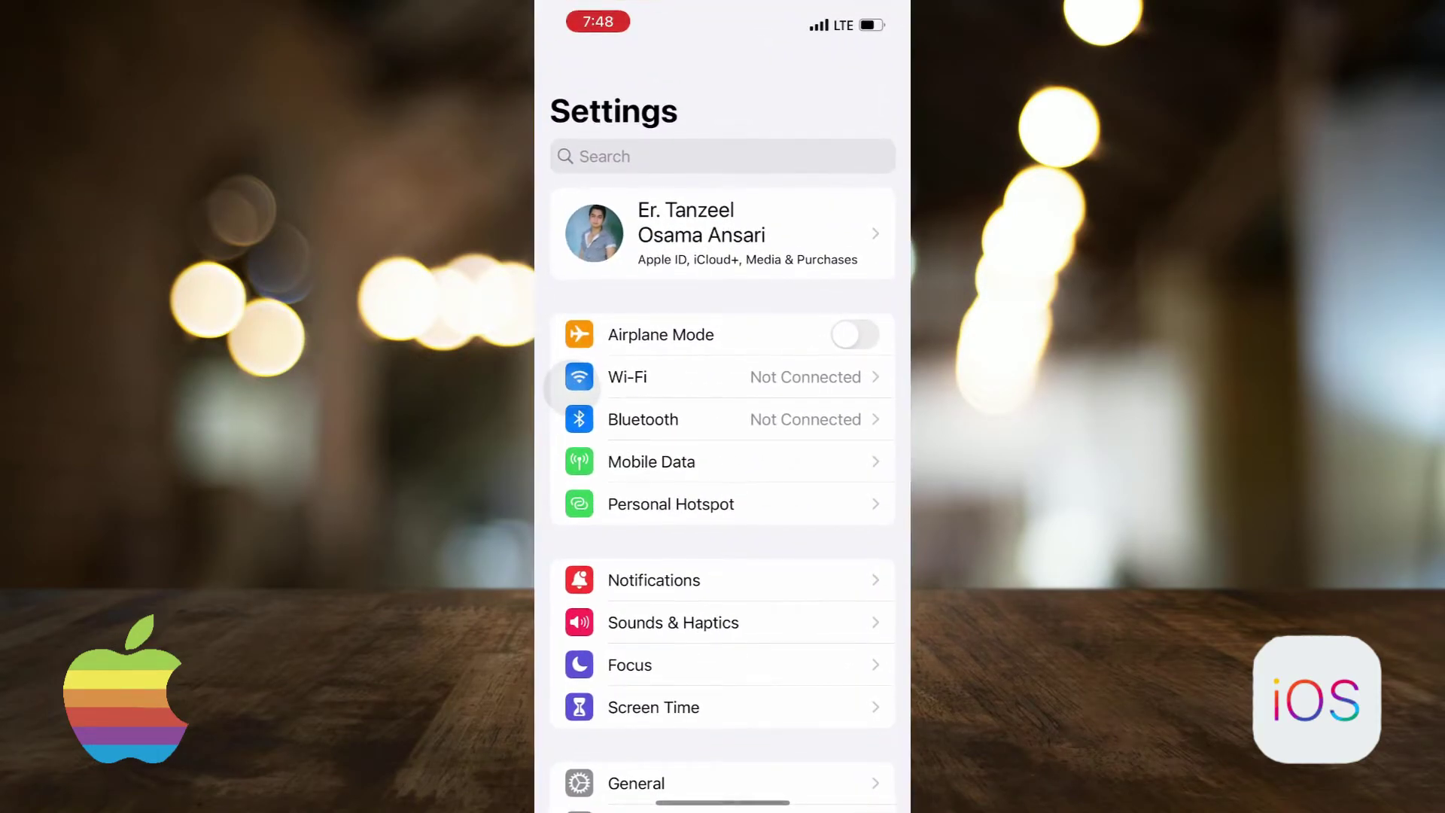
scroll(562, 384, down, 5)
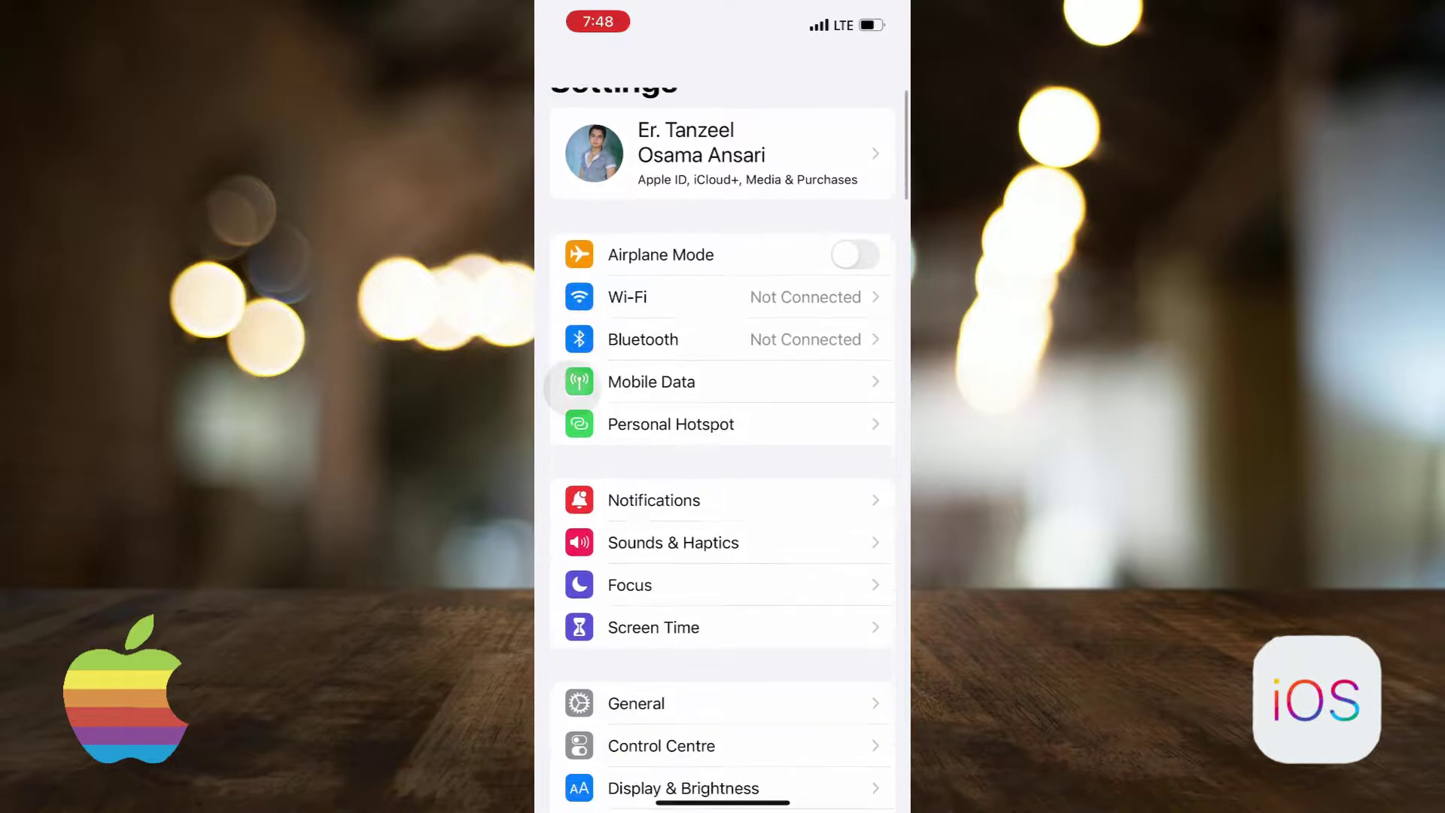
scroll(575, 389, down, 2)
scroll(575, 390, down, 3)
scroll(575, 390, down, 2)
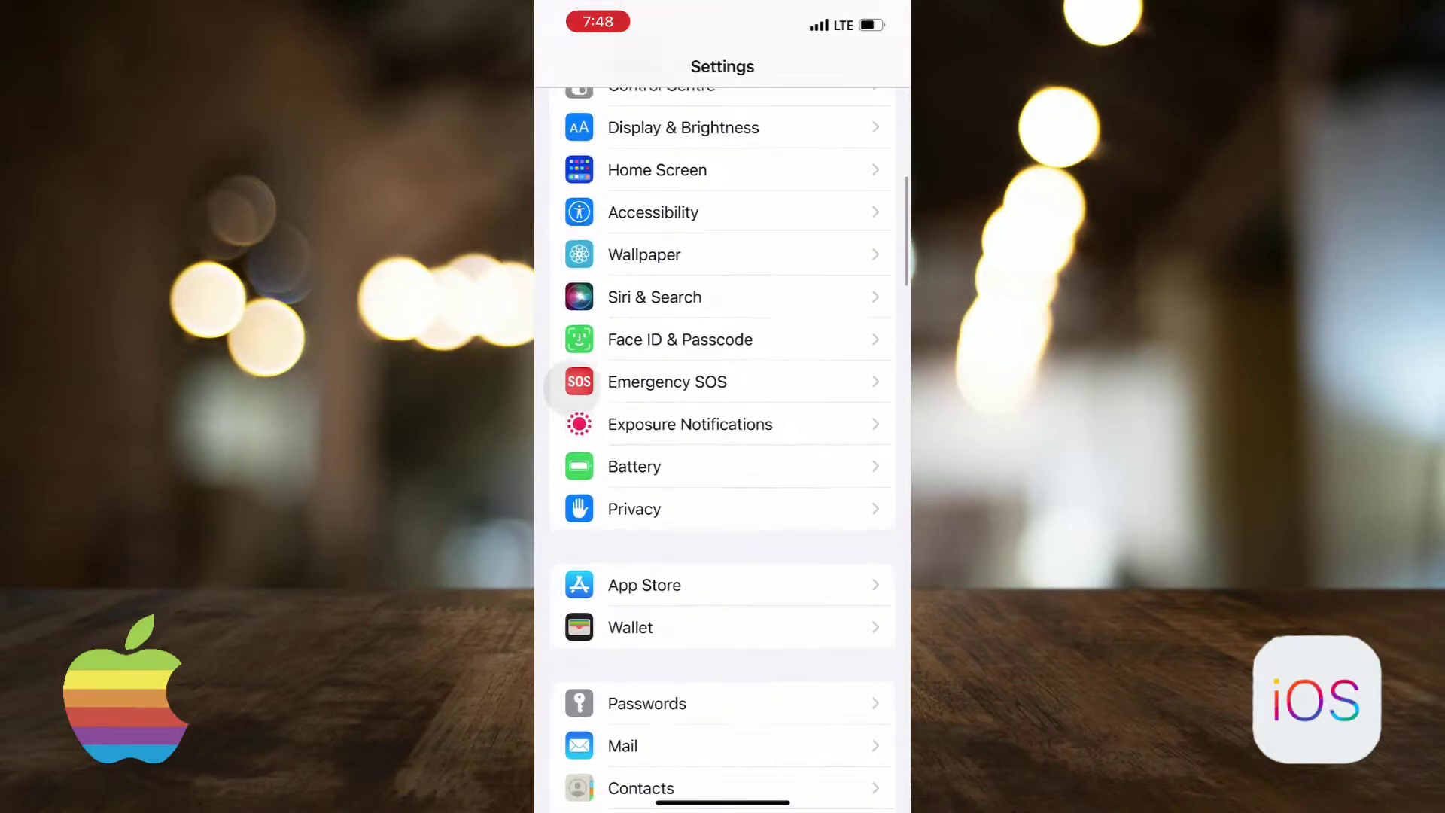
scroll(575, 390, down, 2)
scroll(574, 390, down, 1)
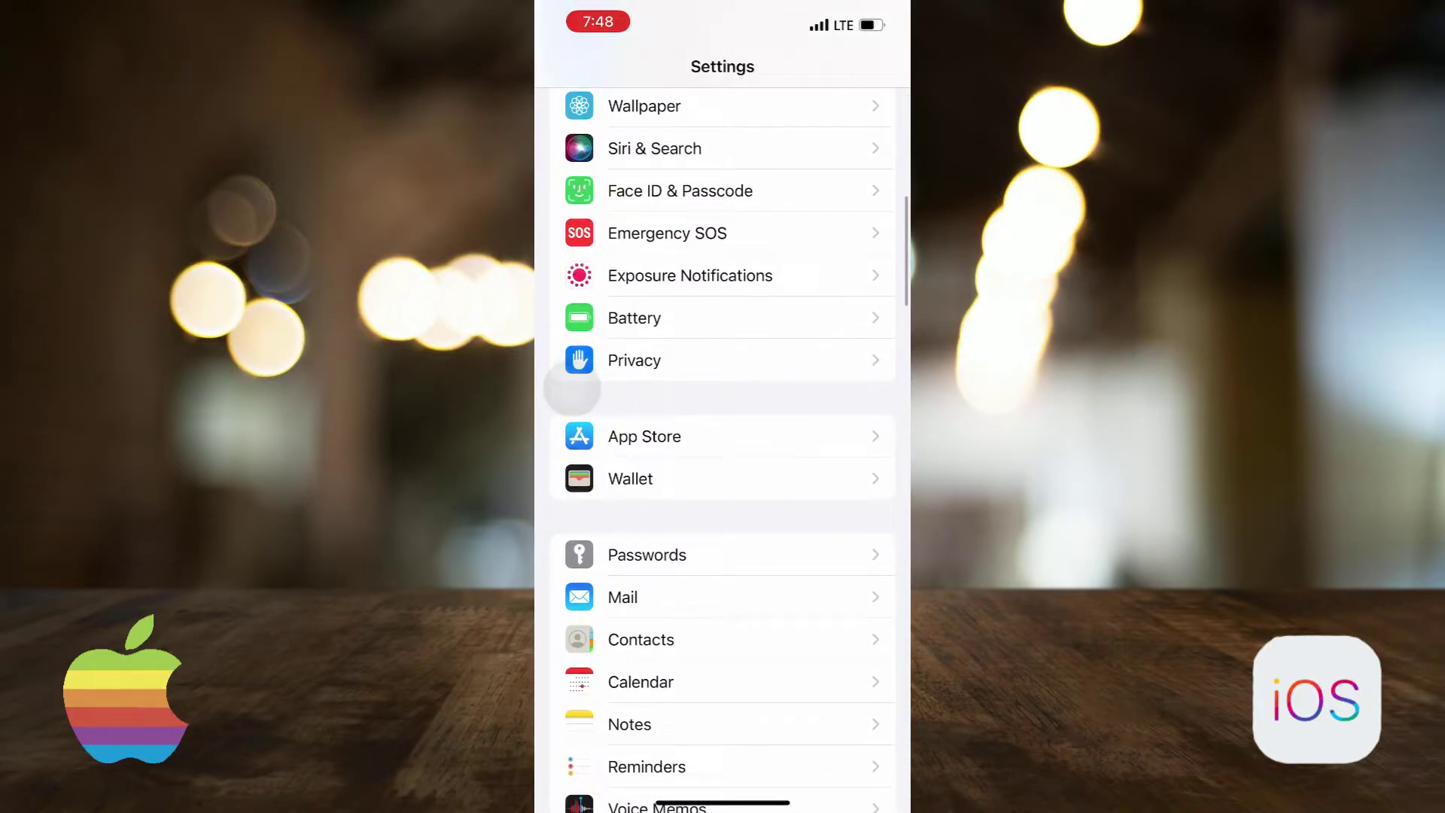
click(621, 598)
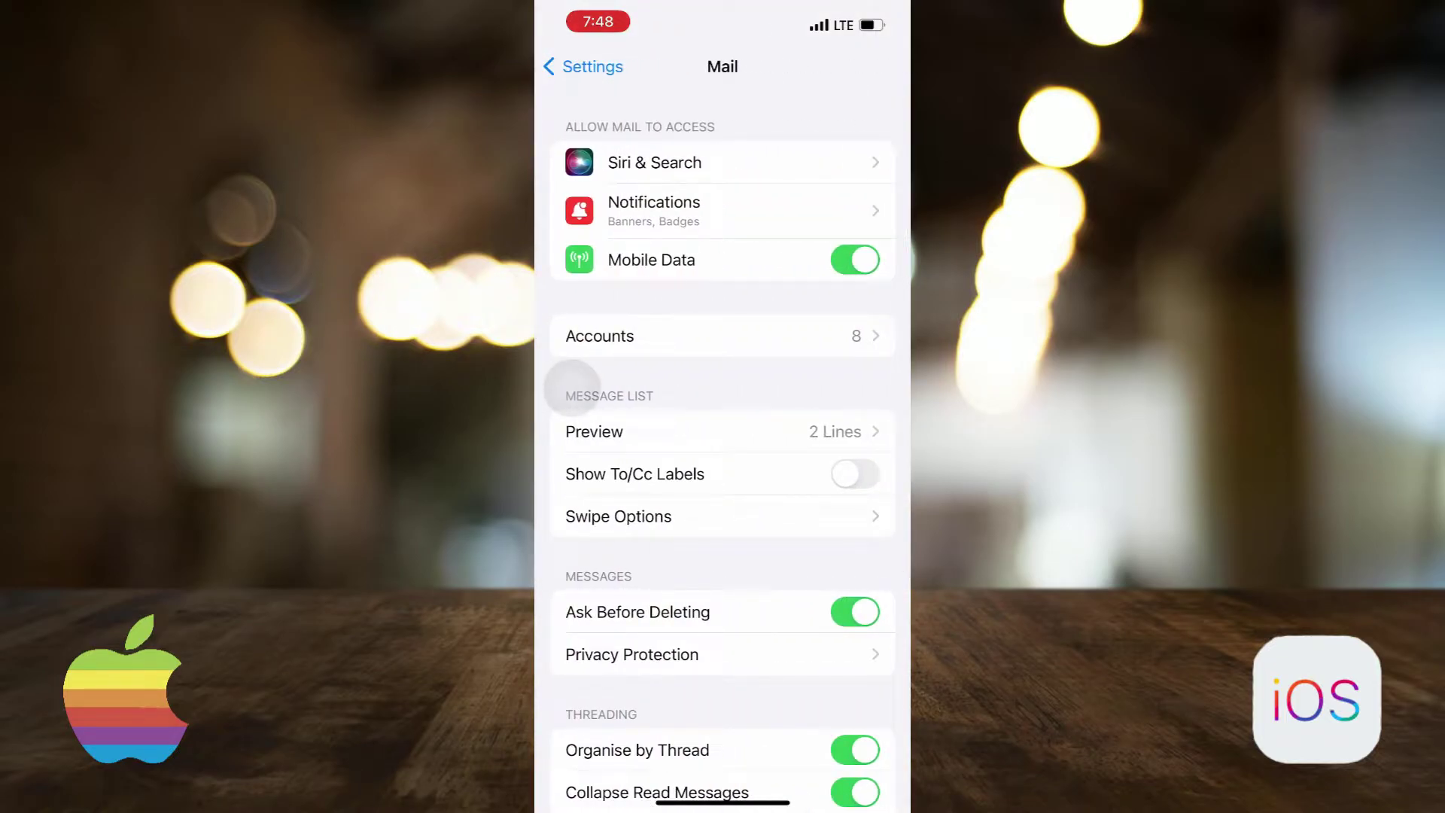
click(572, 338)
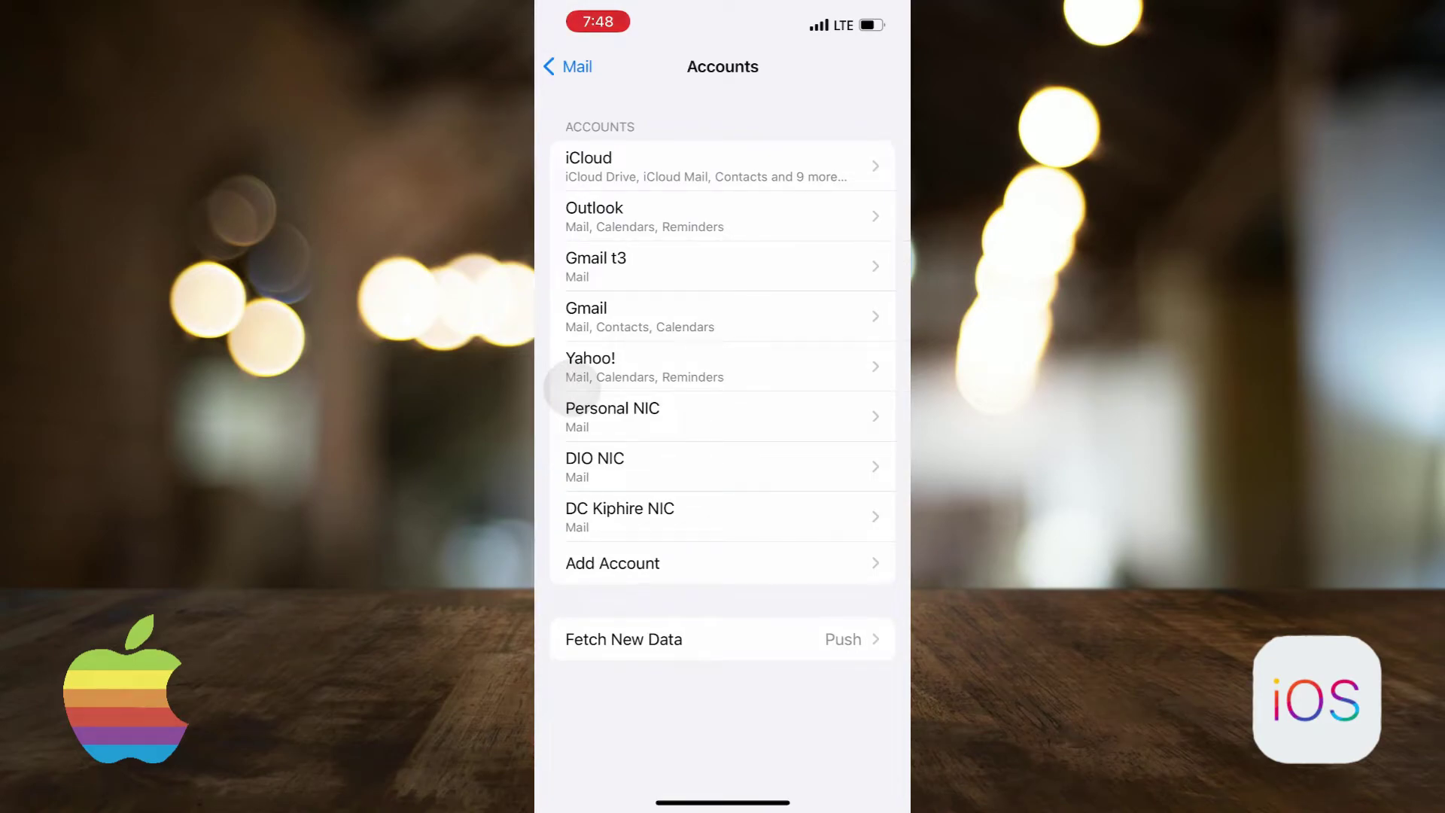
Add a new Google account and allow signing in through google.com
click(613, 563)
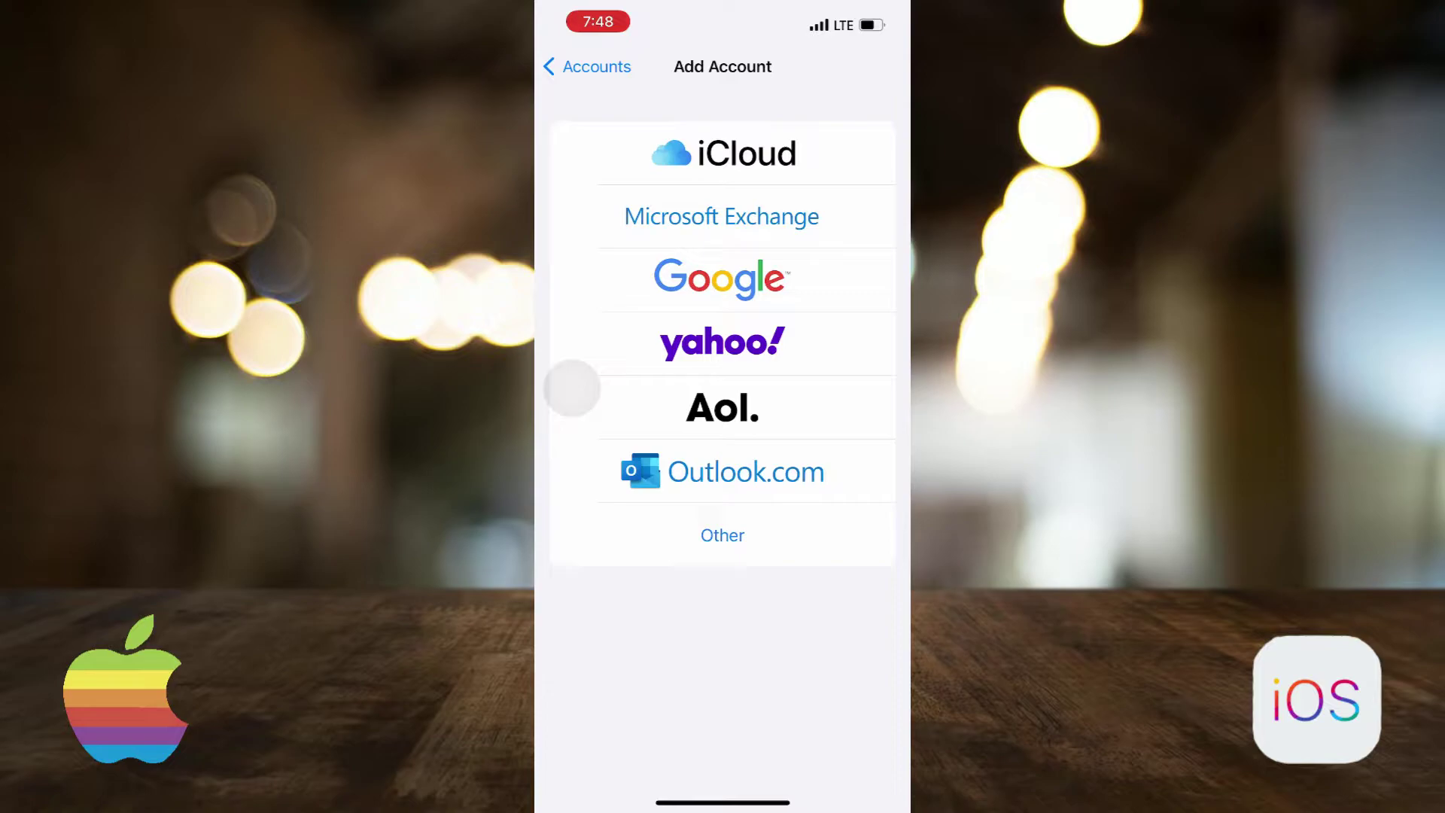
click(722, 278)
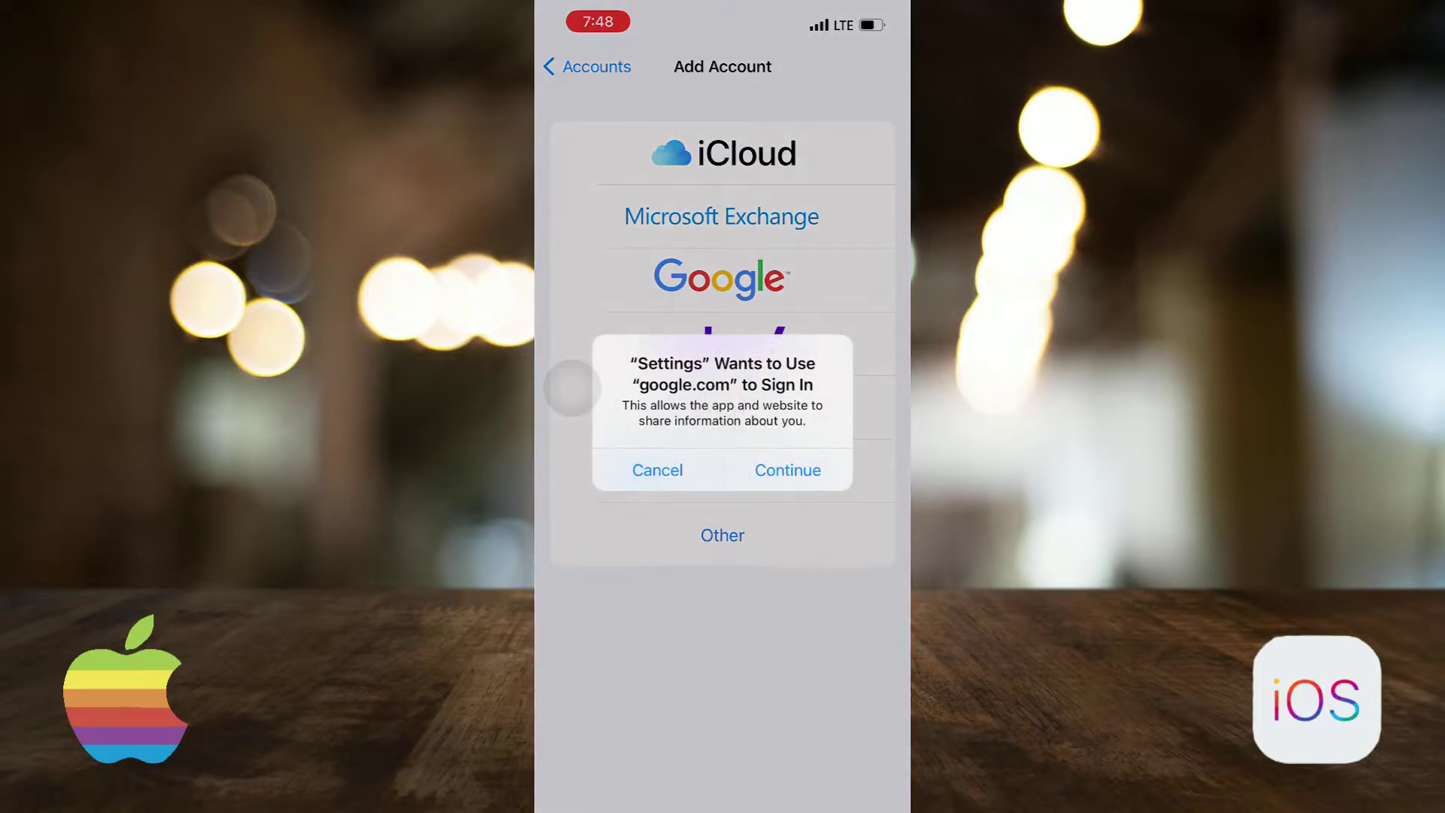
click(788, 470)
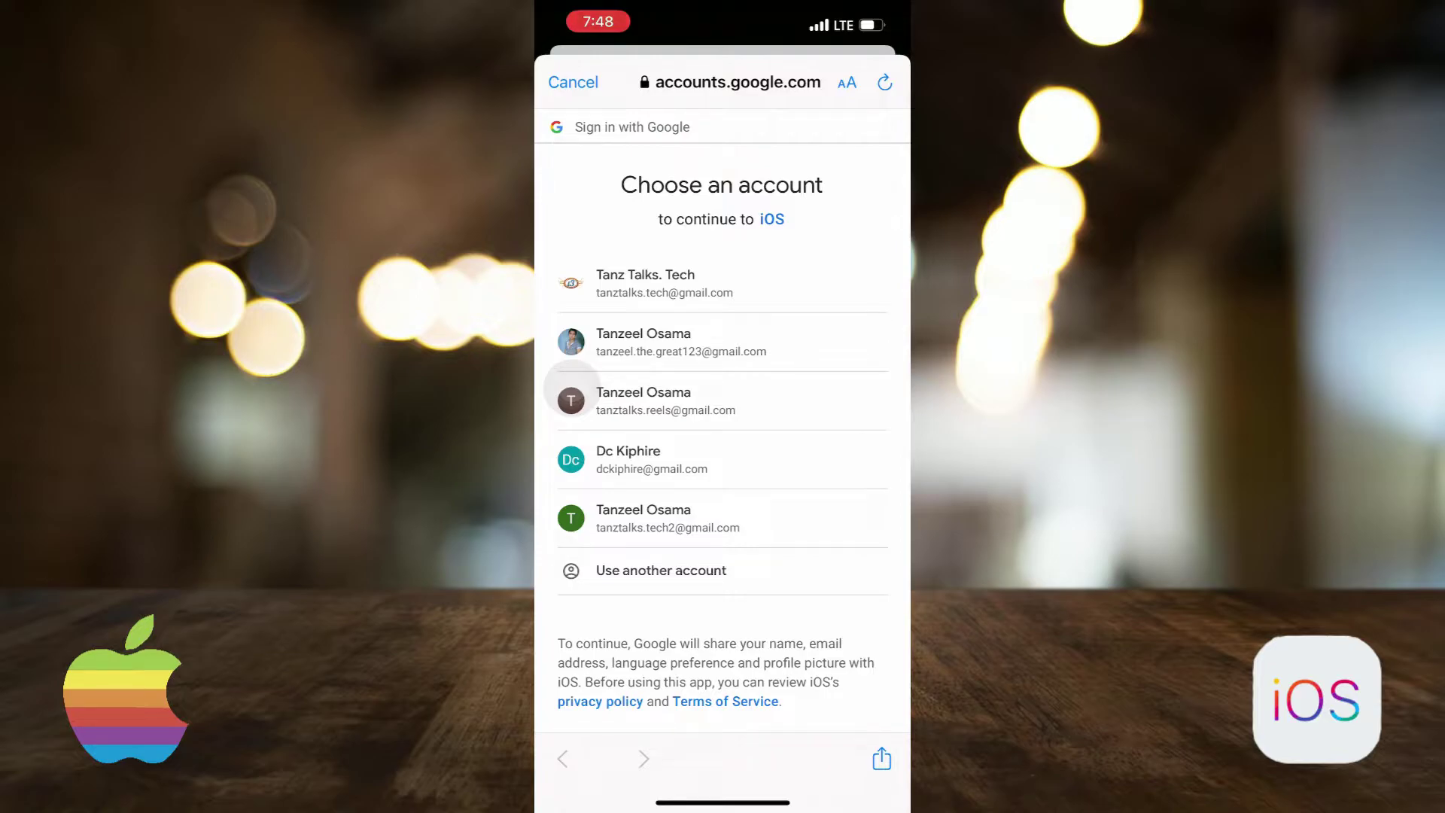
Choose 'Use another account' and submit the new account's email address
click(571, 397)
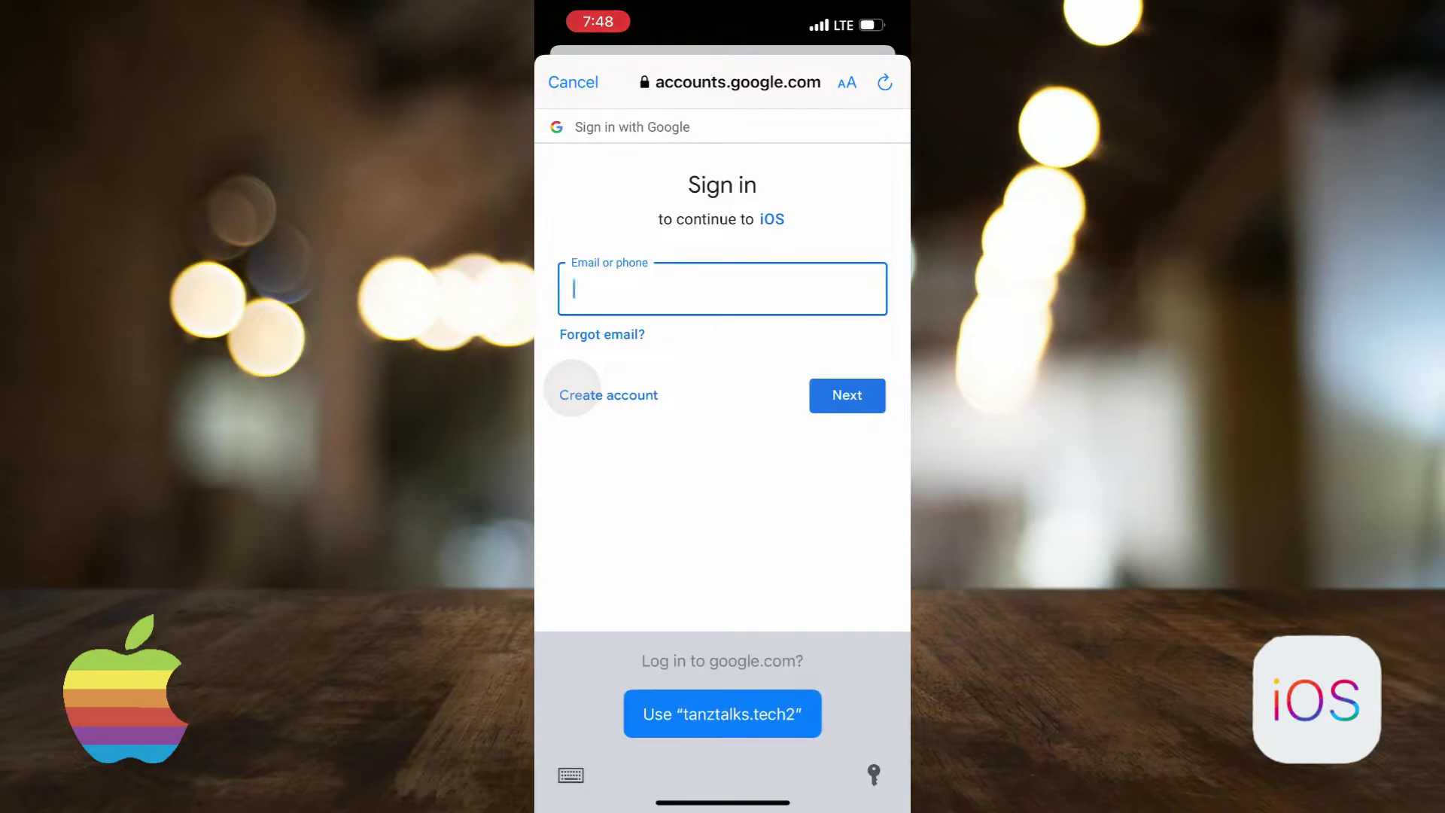
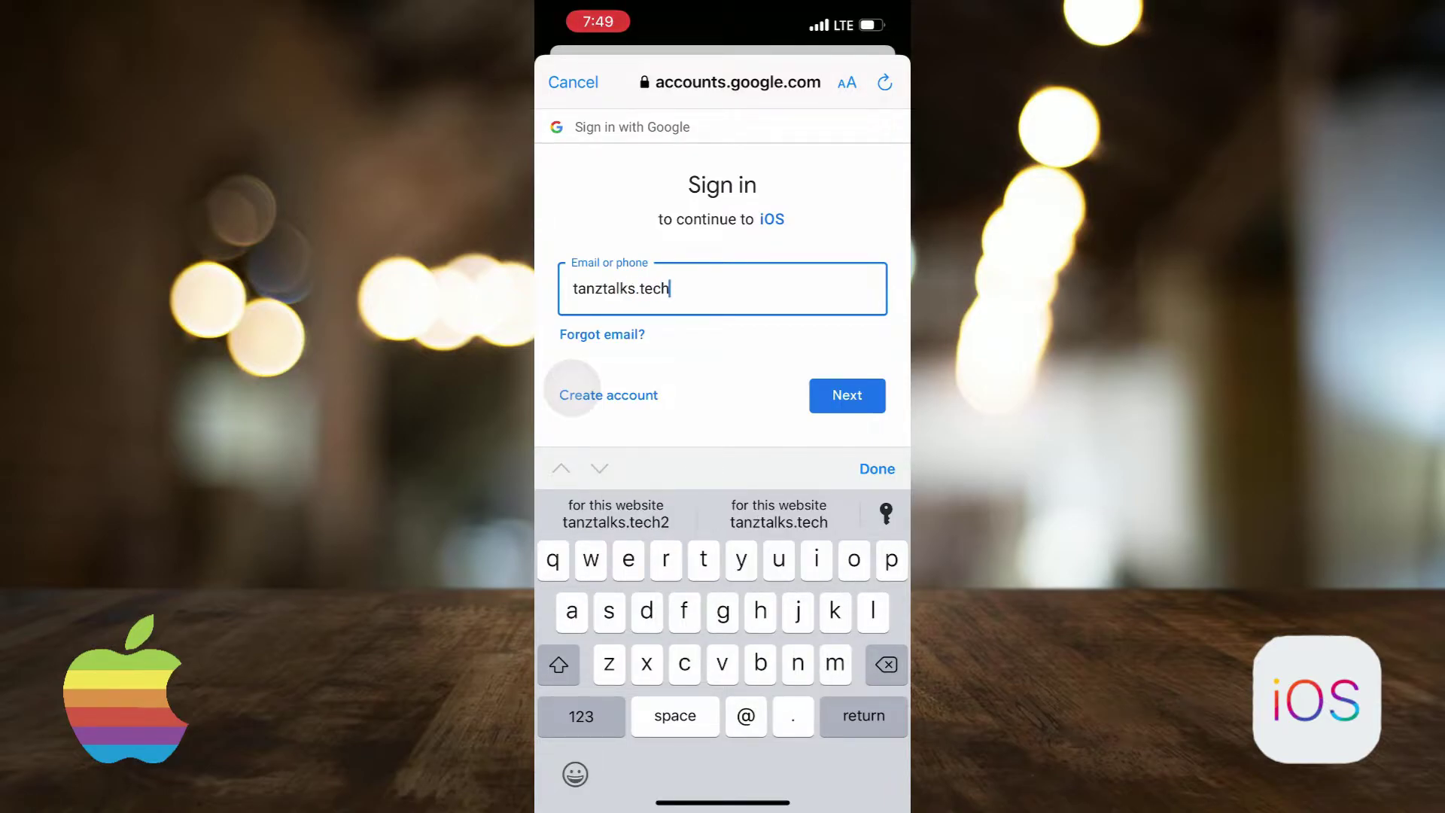
key(Return)
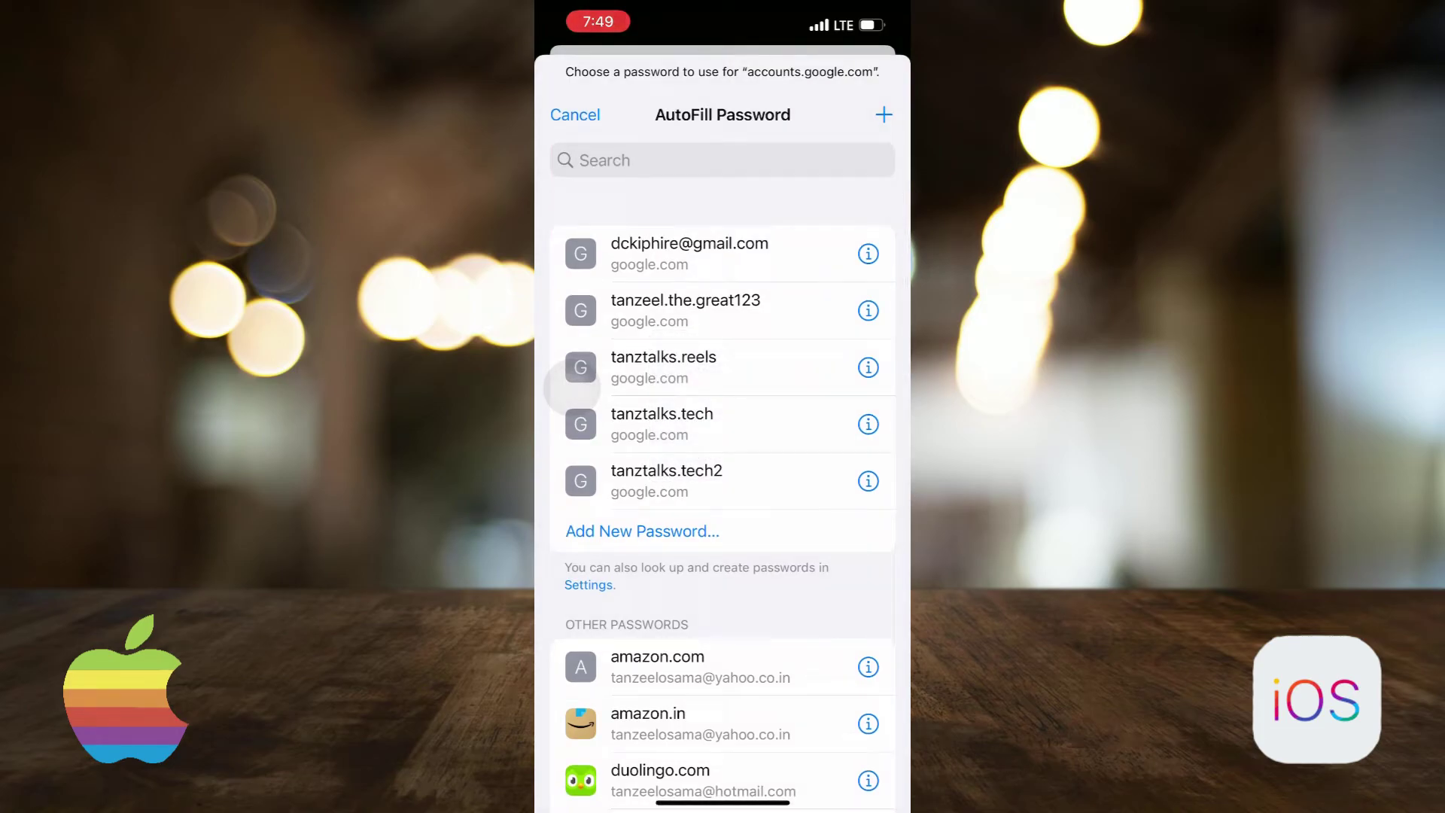
Sign in with the saved AutoFill password and allow iOS access to the Google account
click(573, 401)
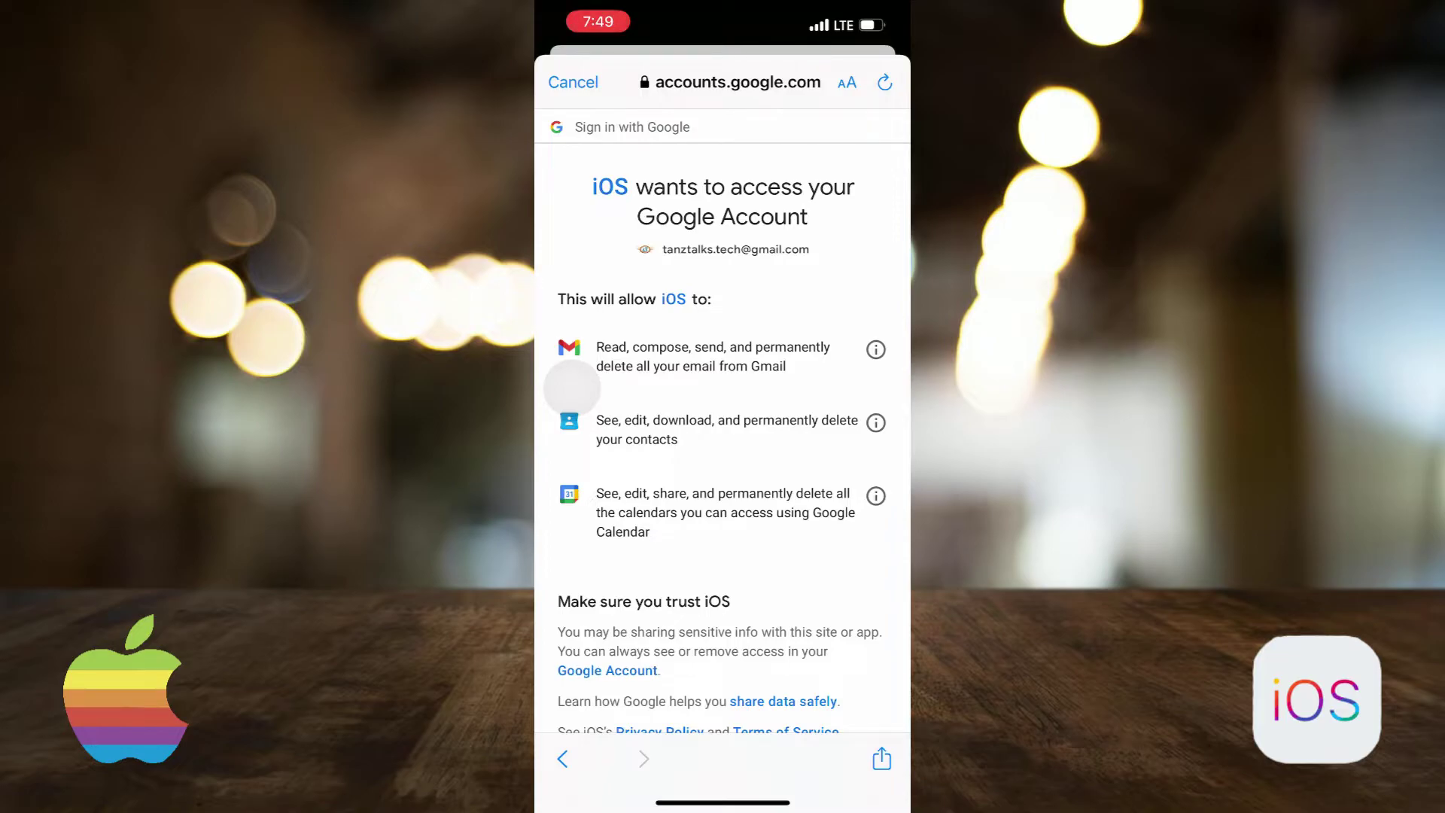
scroll(571, 388, down, 4)
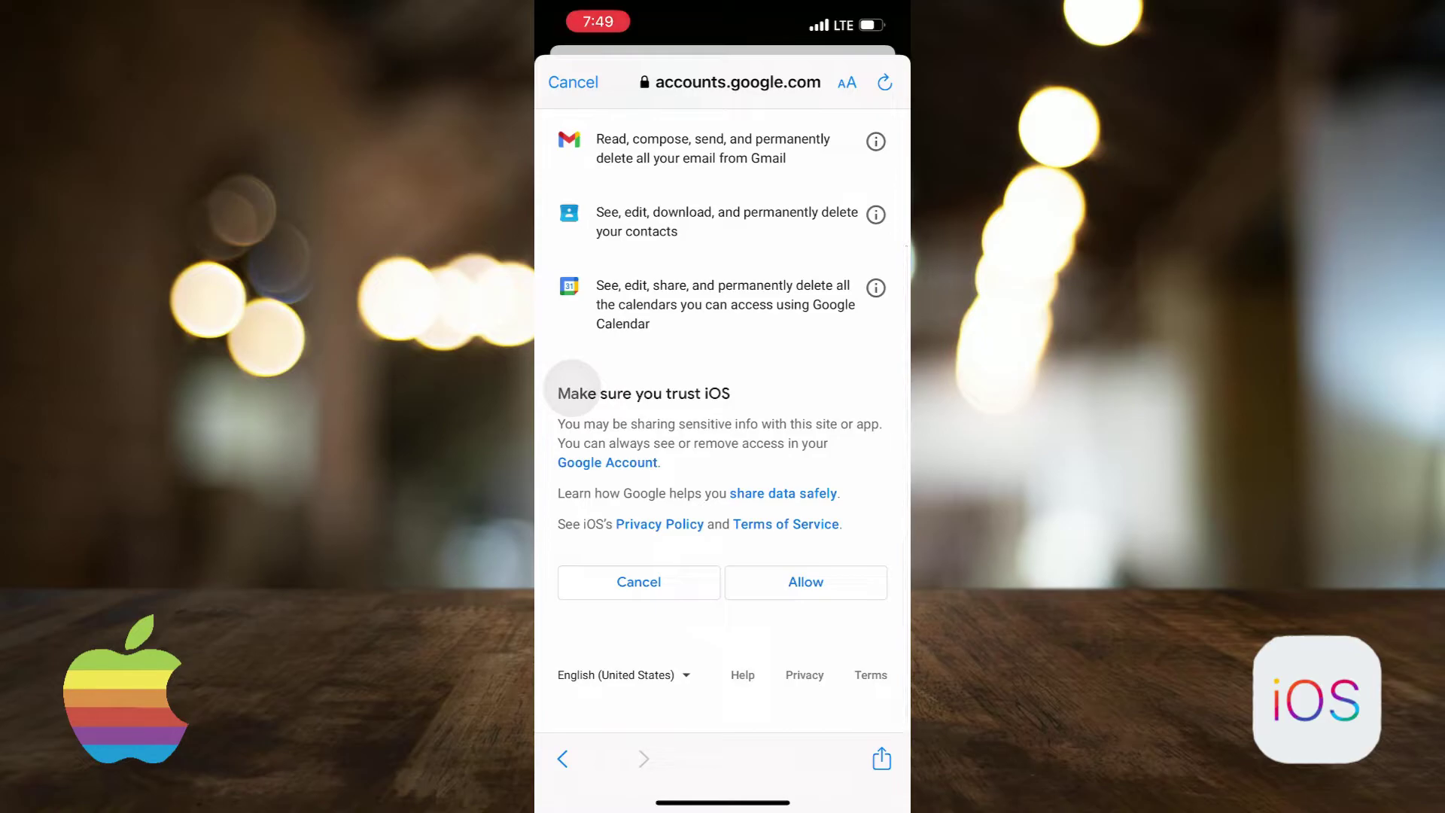
click(807, 582)
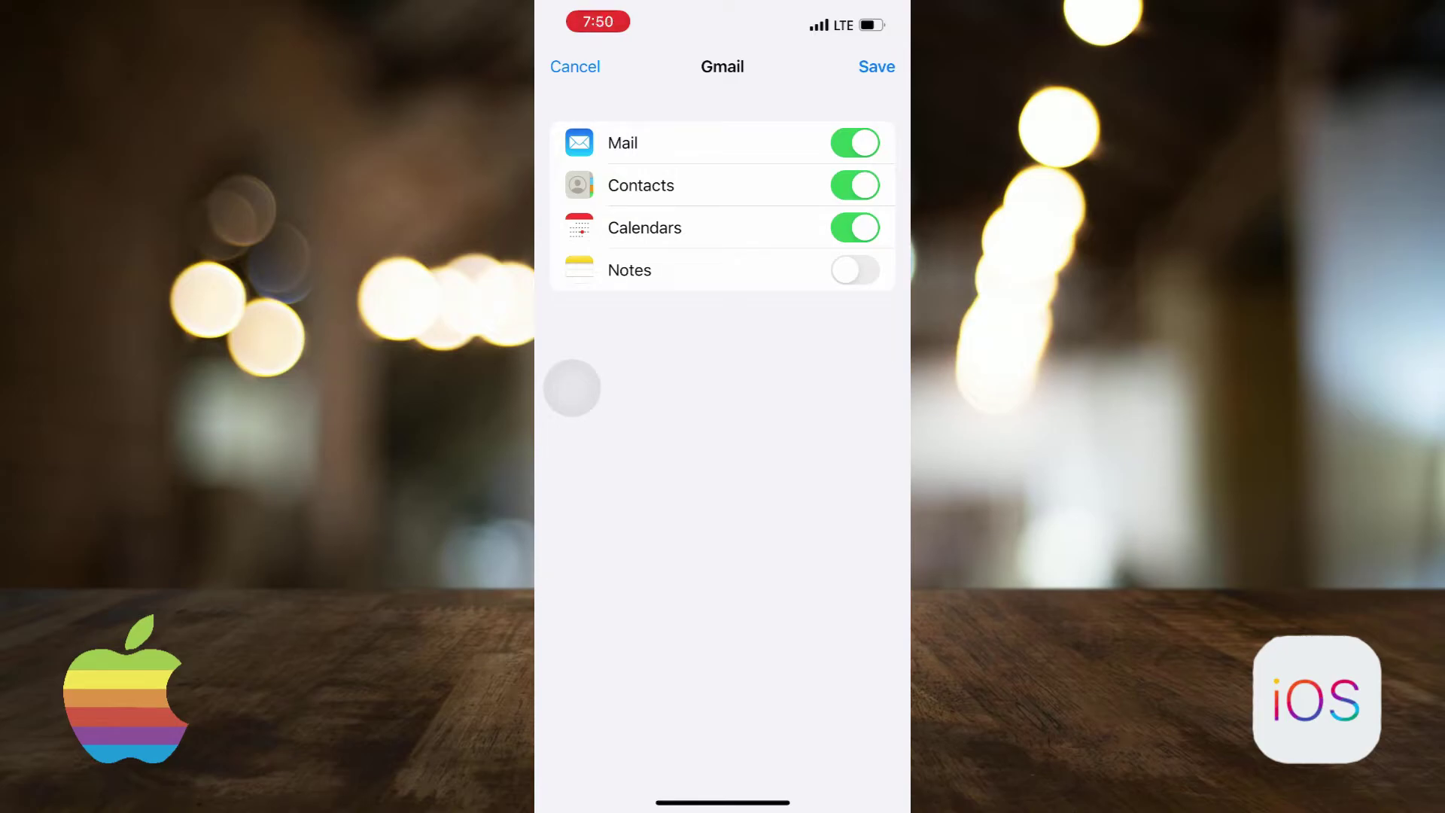
Turn off Calendars and Contacts sync, leaving only Mail on
click(855, 227)
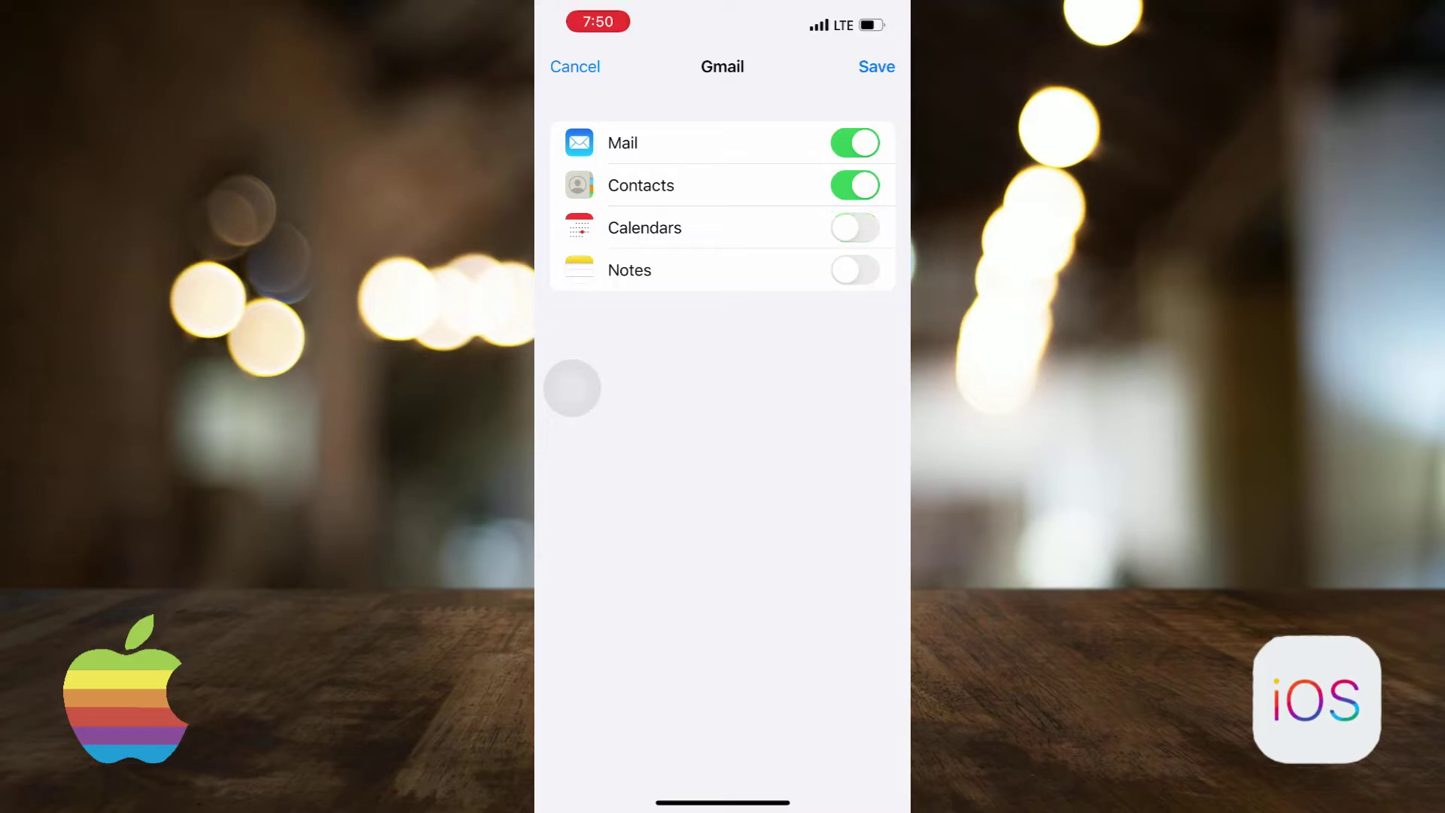
click(855, 185)
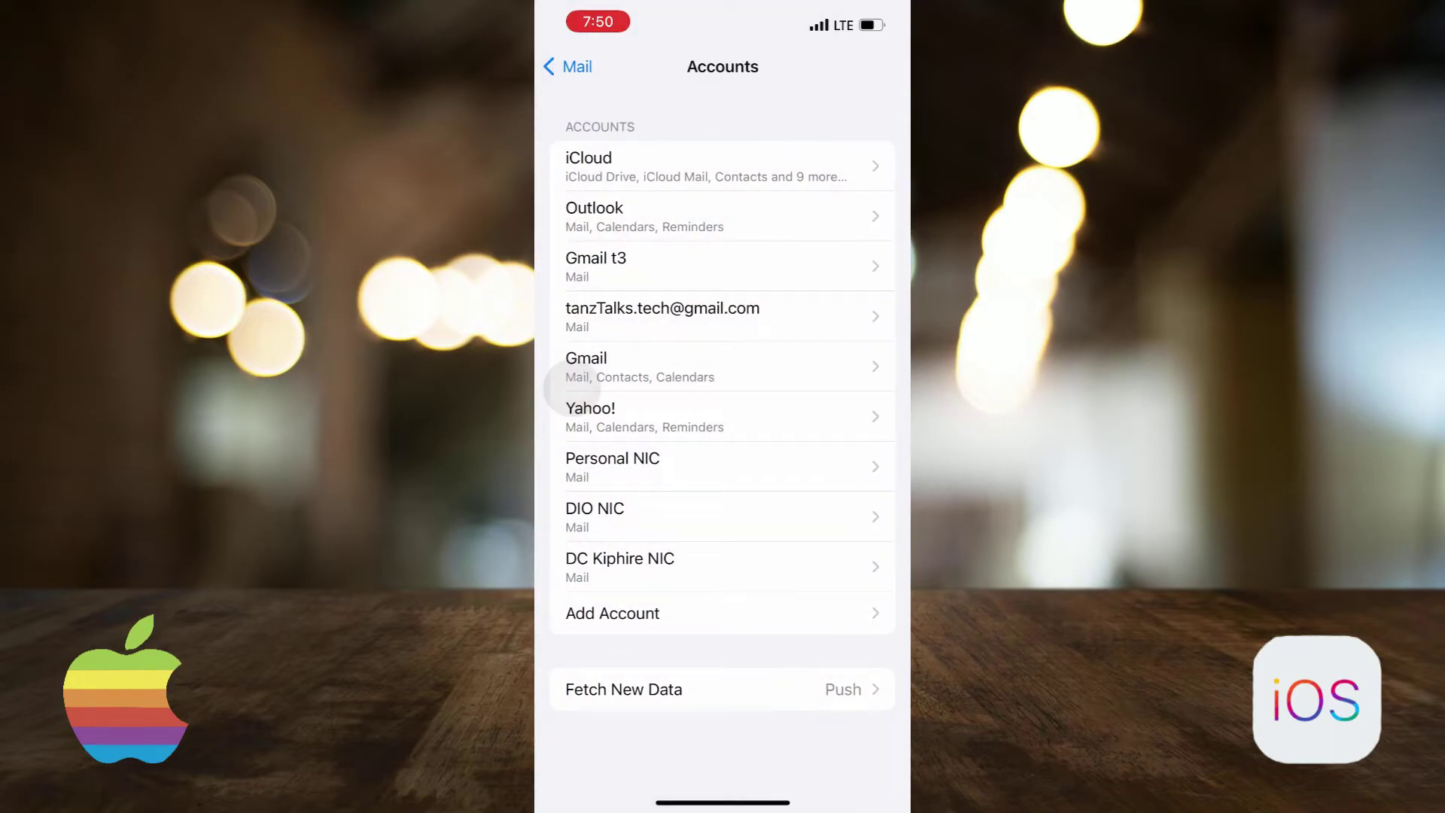
Open the new Gmail account's details and erase the old sender name
click(663, 317)
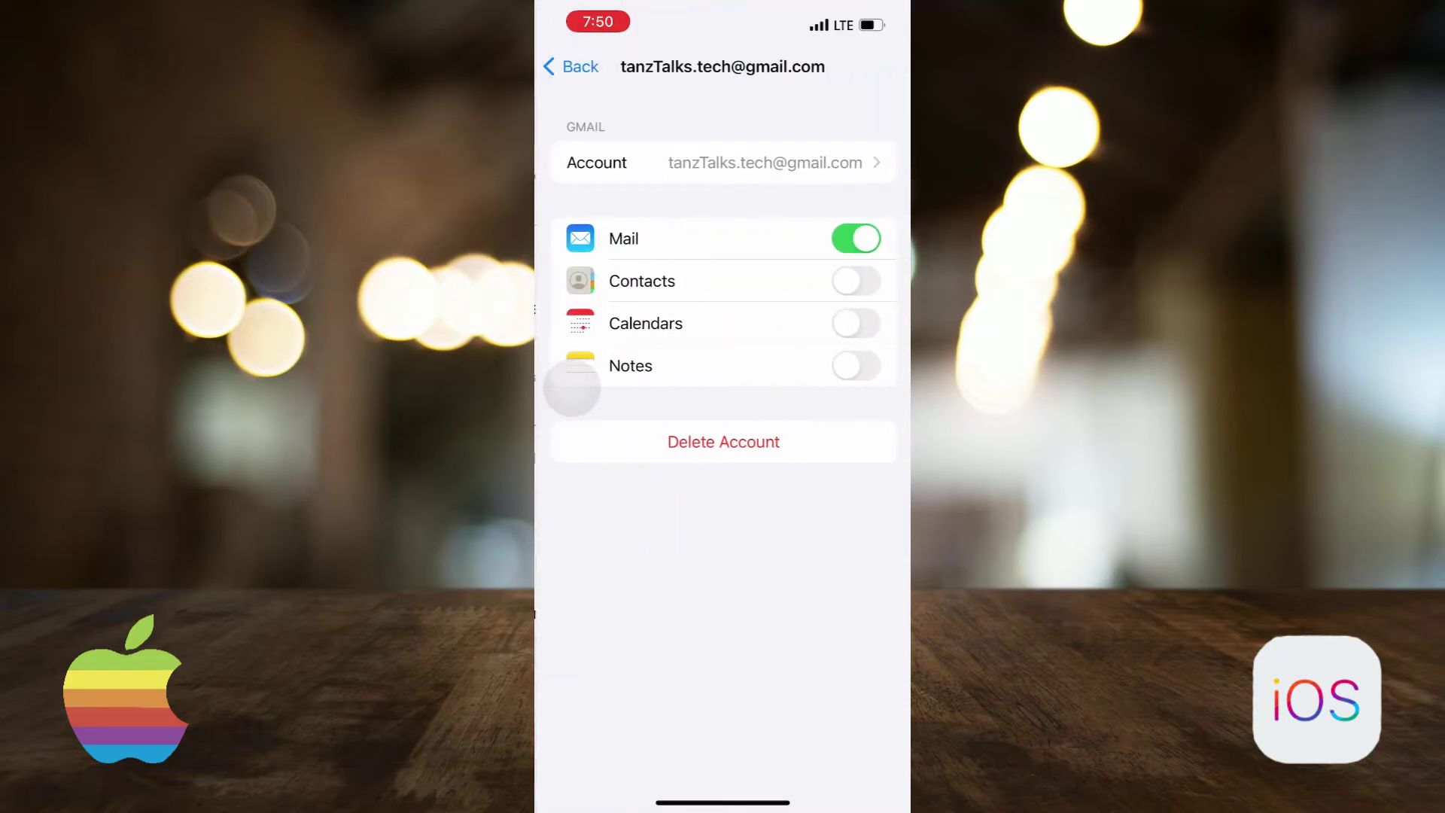
click(723, 163)
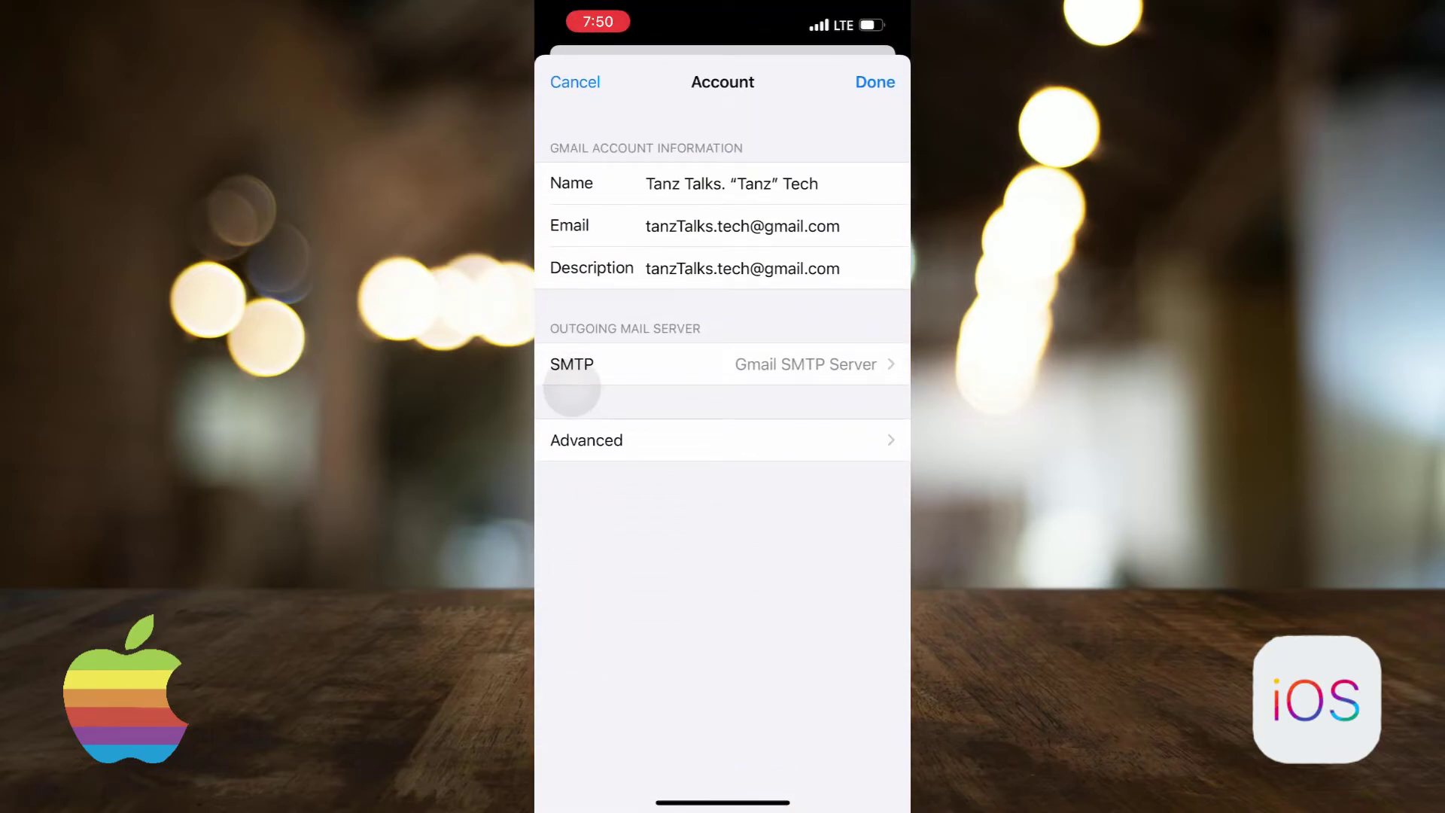
click(790, 183)
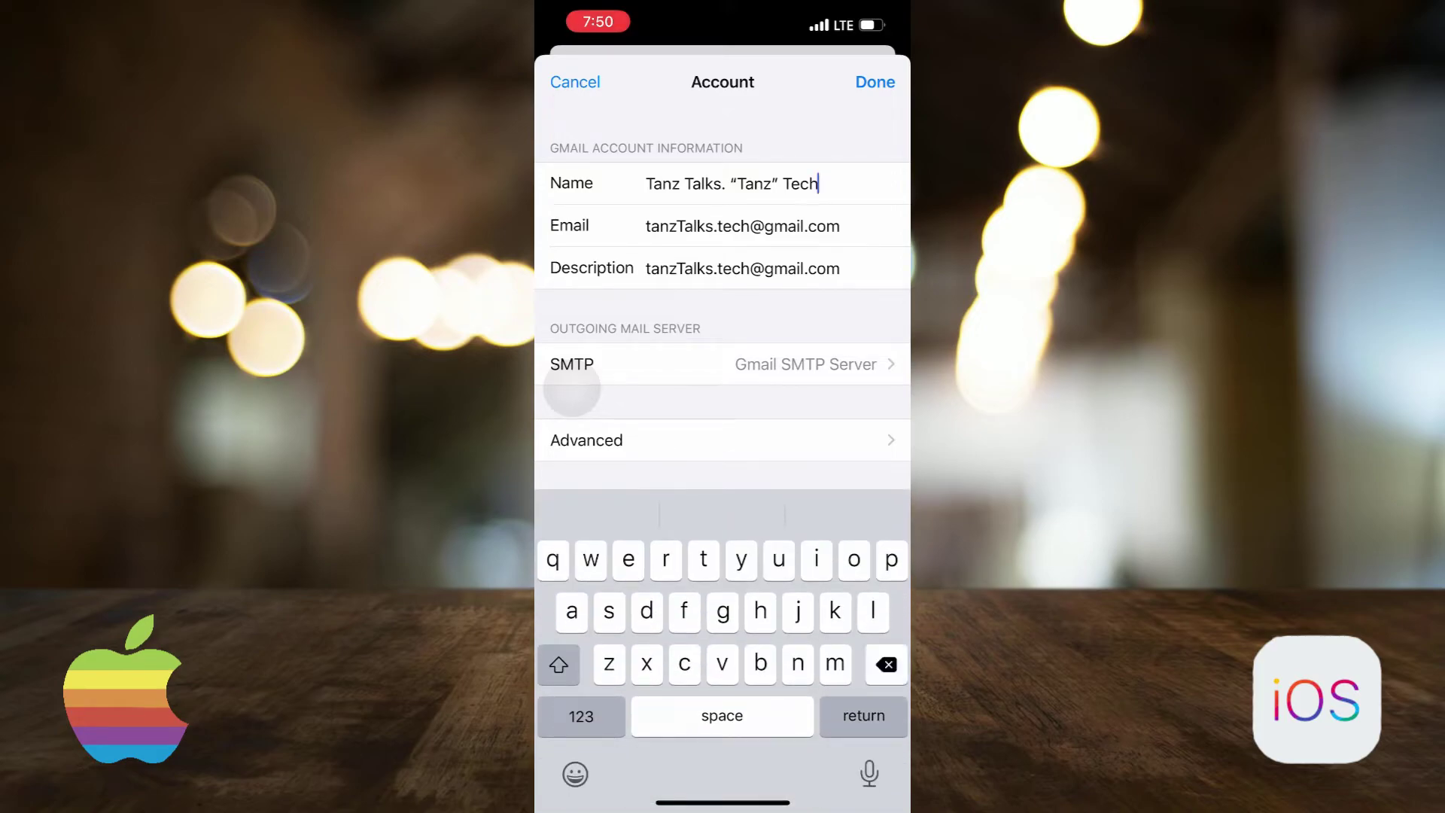
key(BackSpace)
key(BackSpace)
key(BackSpace)
key(BackSpace)
key(BackSpace)
key(BackSpace)
key(BackSpace)
key(BackSpace)
key(BackSpace)
key(BackSpace)
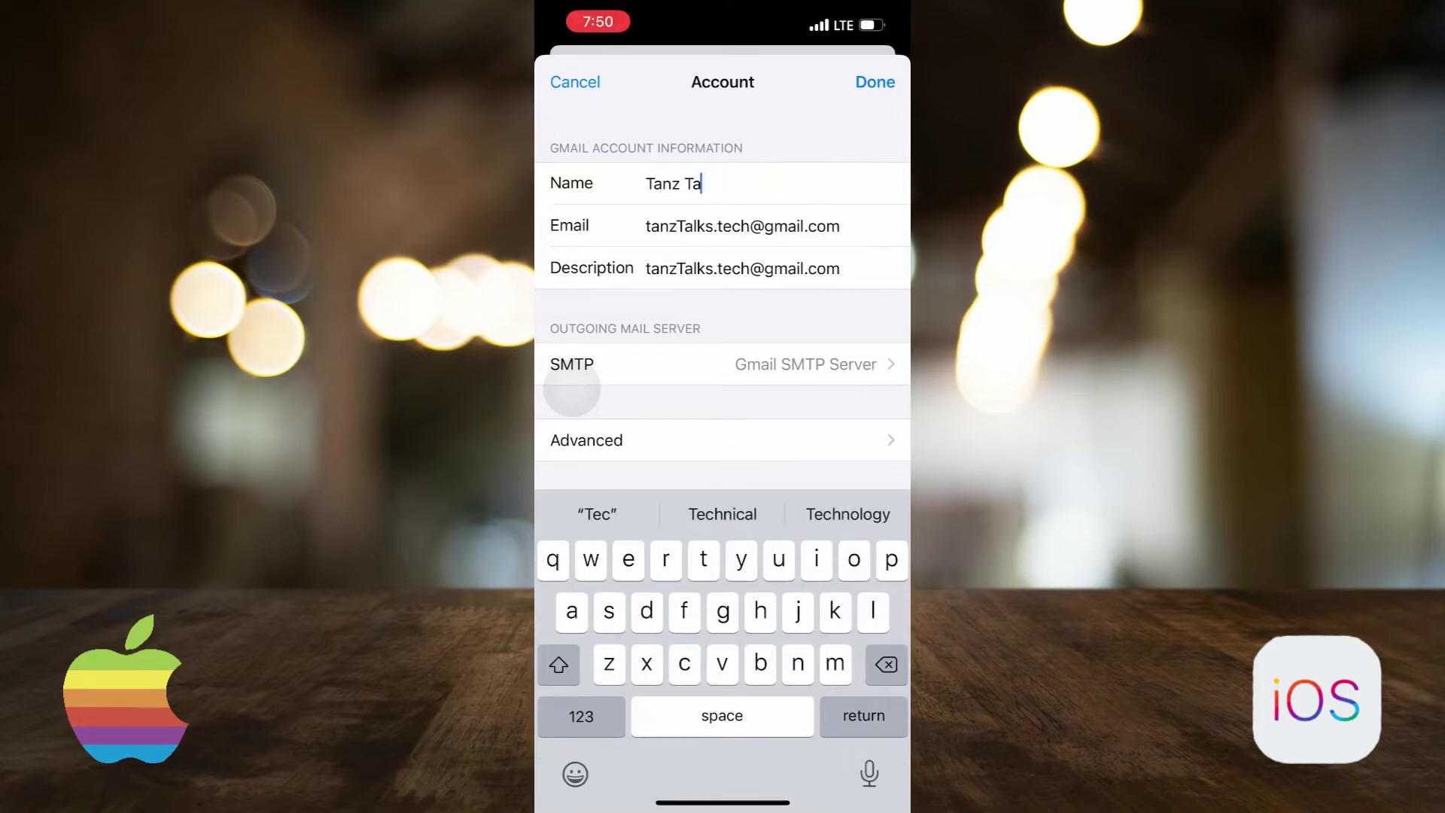
key(BackSpace)
key(BackSpace)
key(BackSpace)
key(BackSpace)
key(BackSpace)
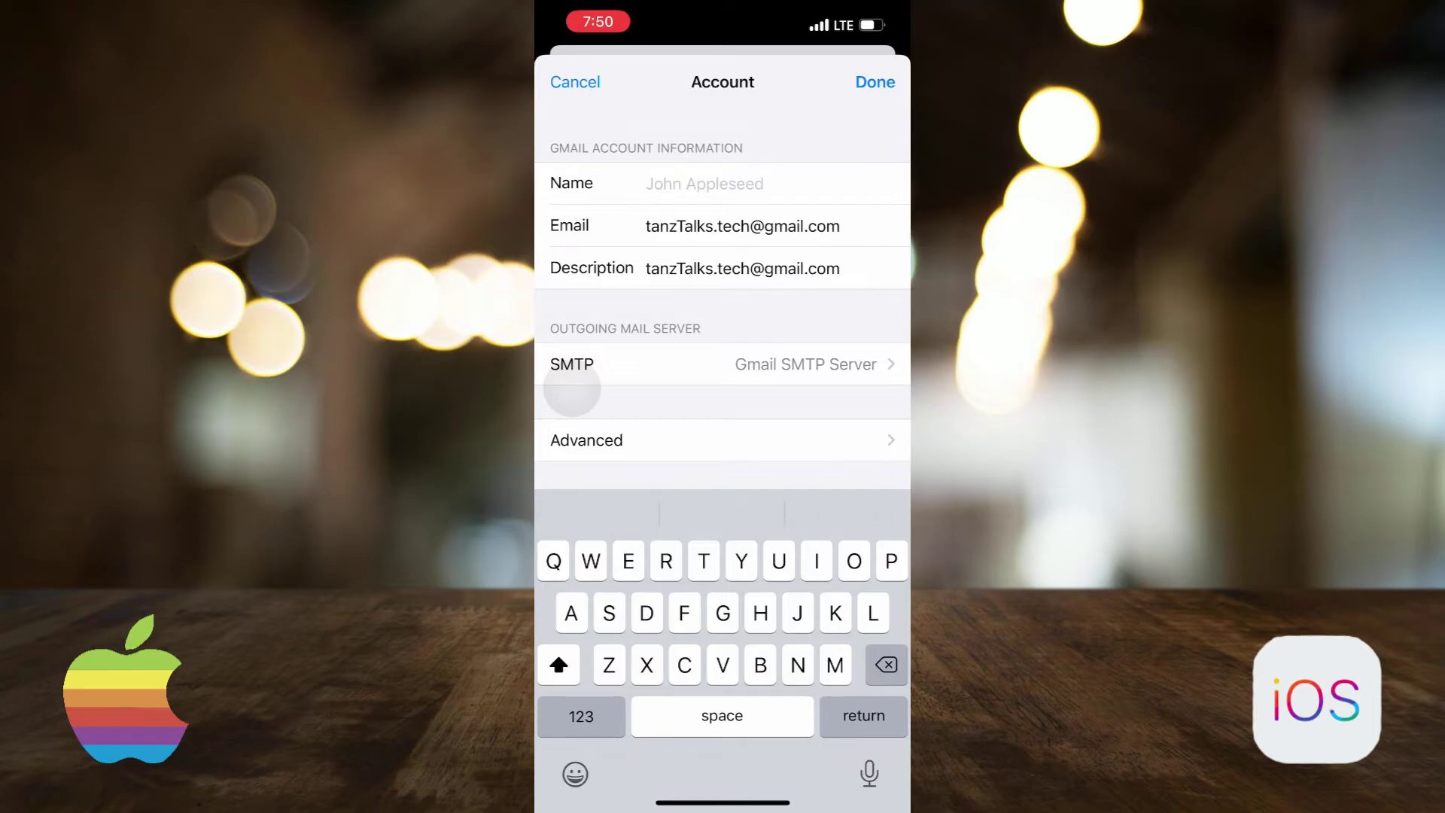
Enter the shorter sender name, save it, and exit Settings to the home screen
key(shift)
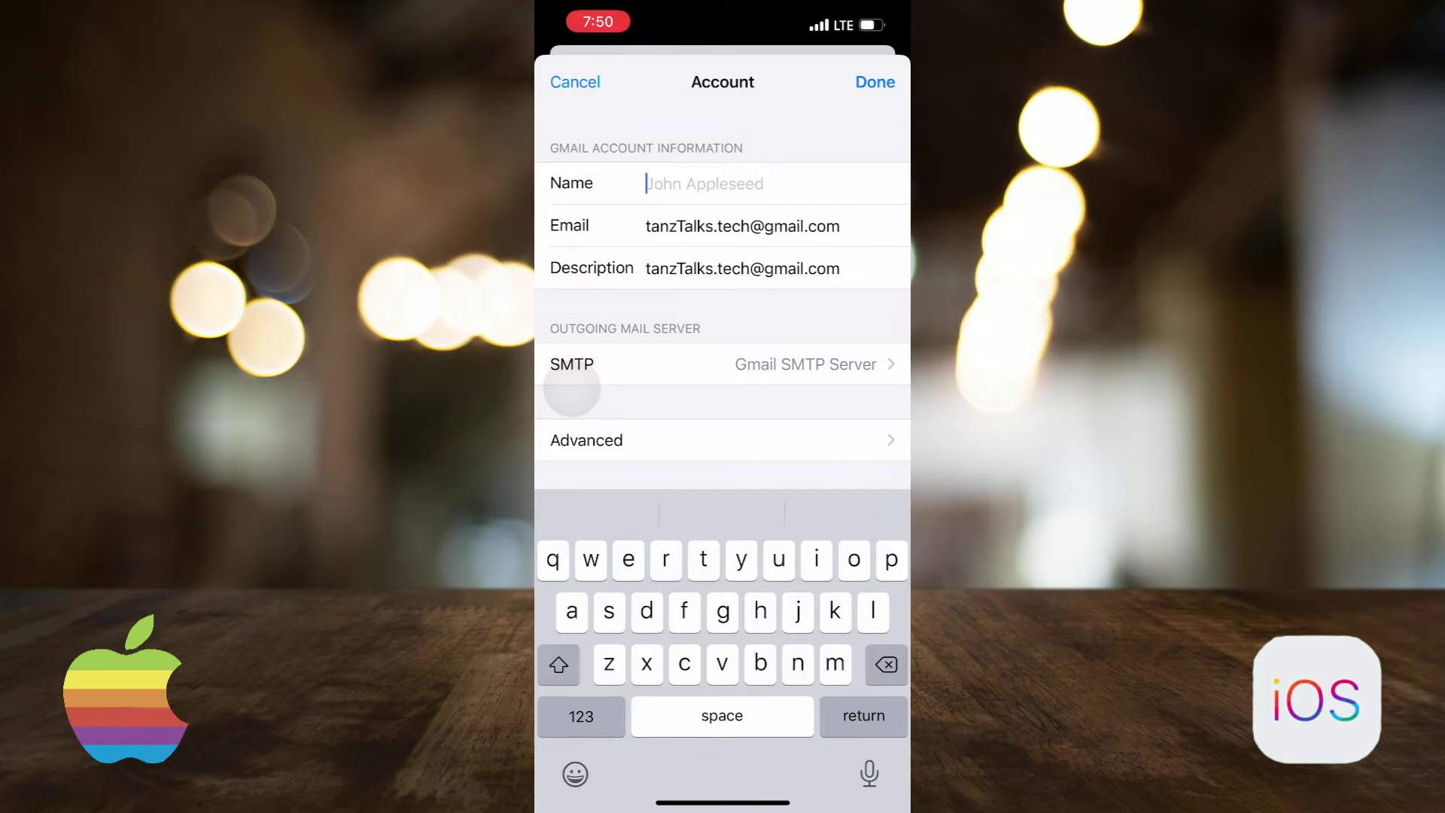
text(tanz)
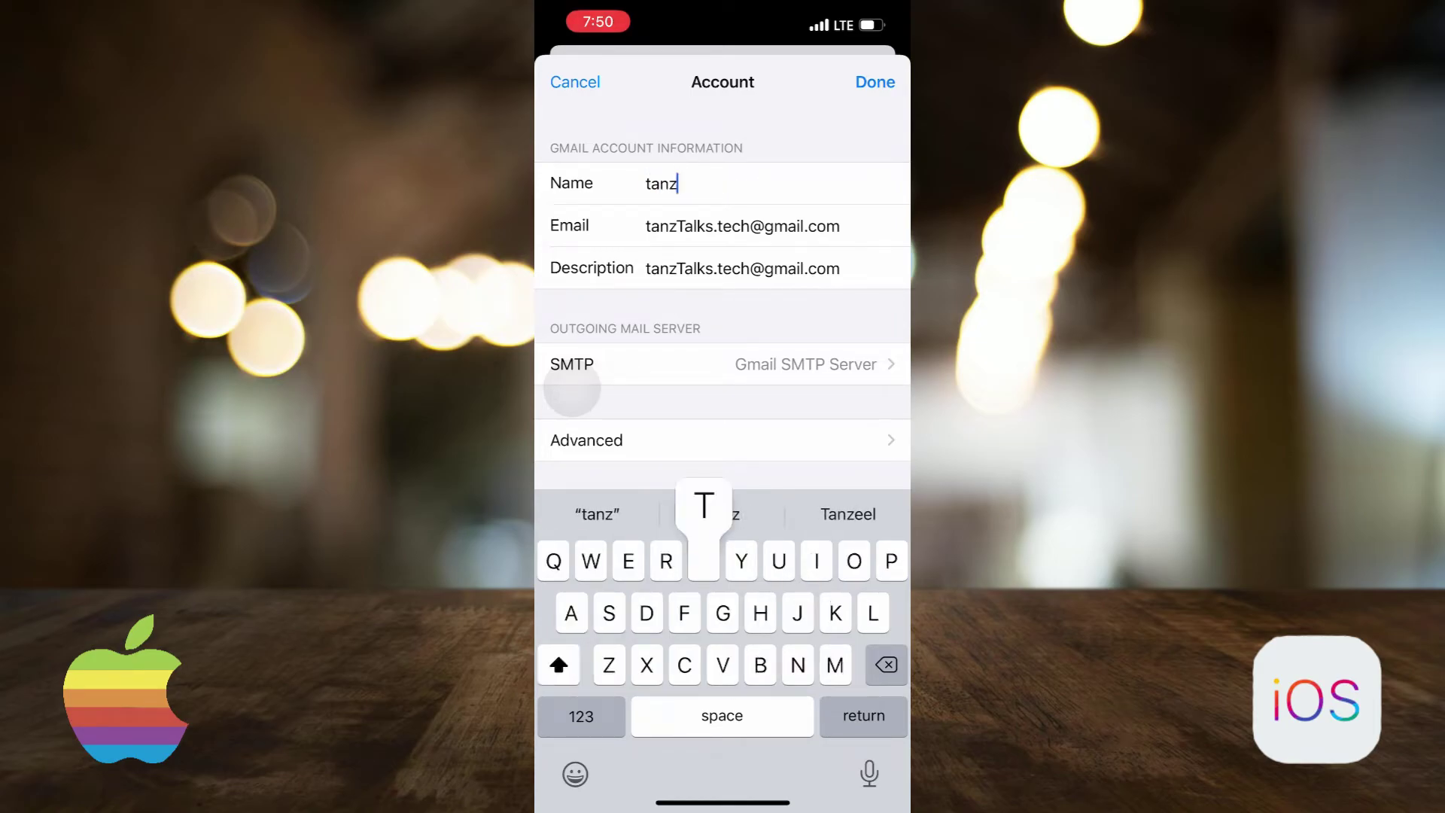
text(Talks)
key(space)
key(space)
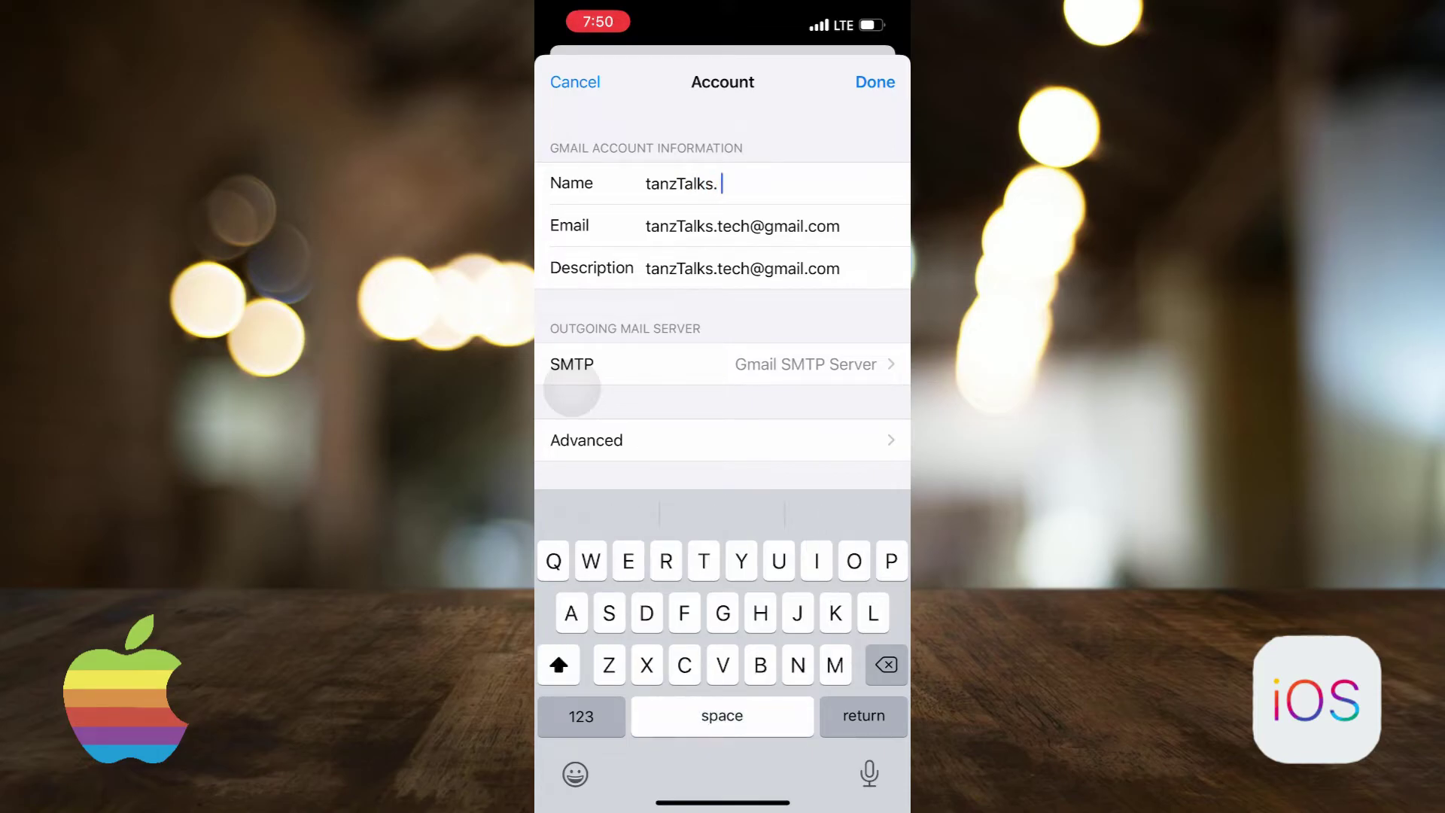
key(BackSpace)
text(tech)
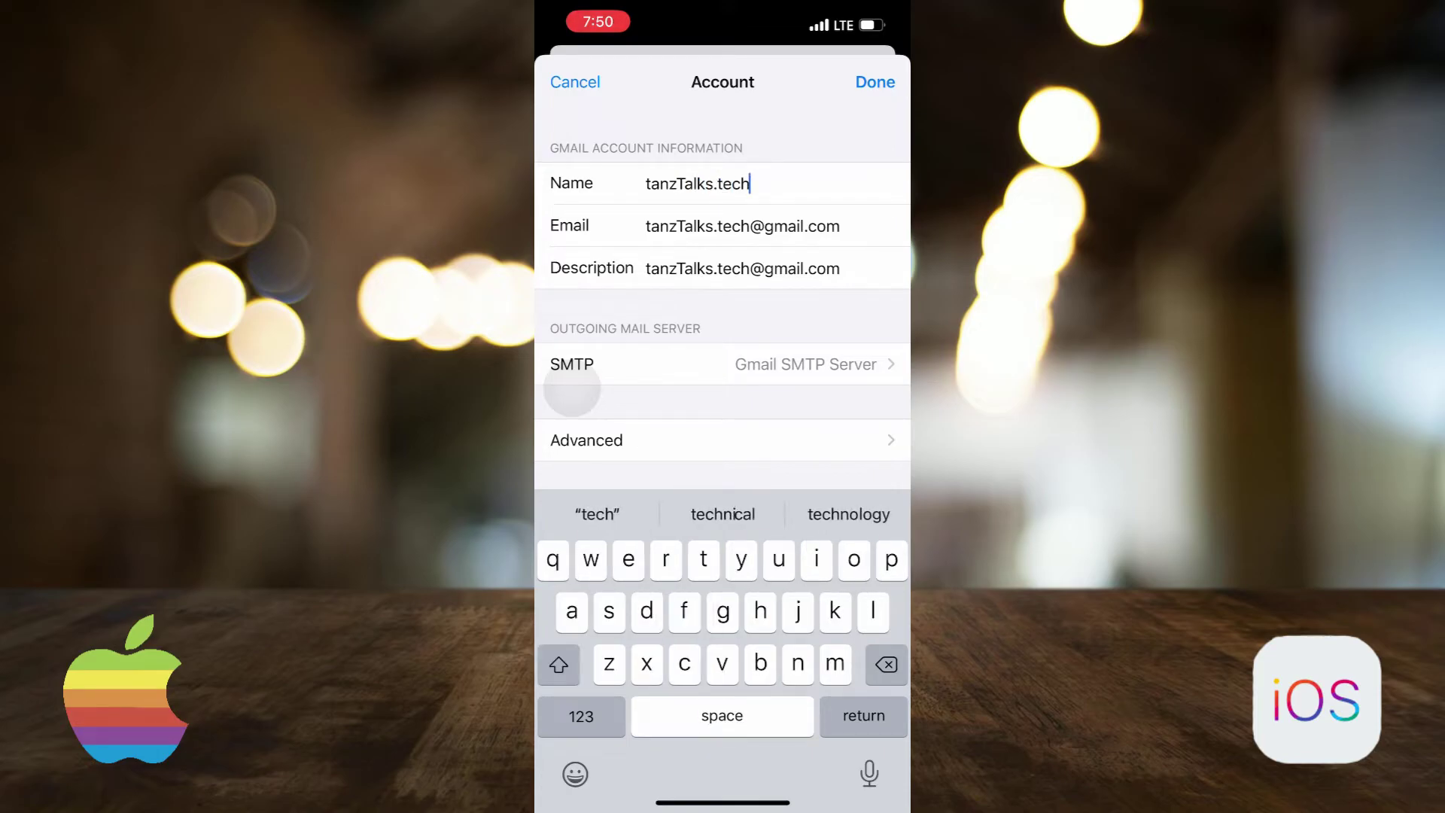
click(875, 82)
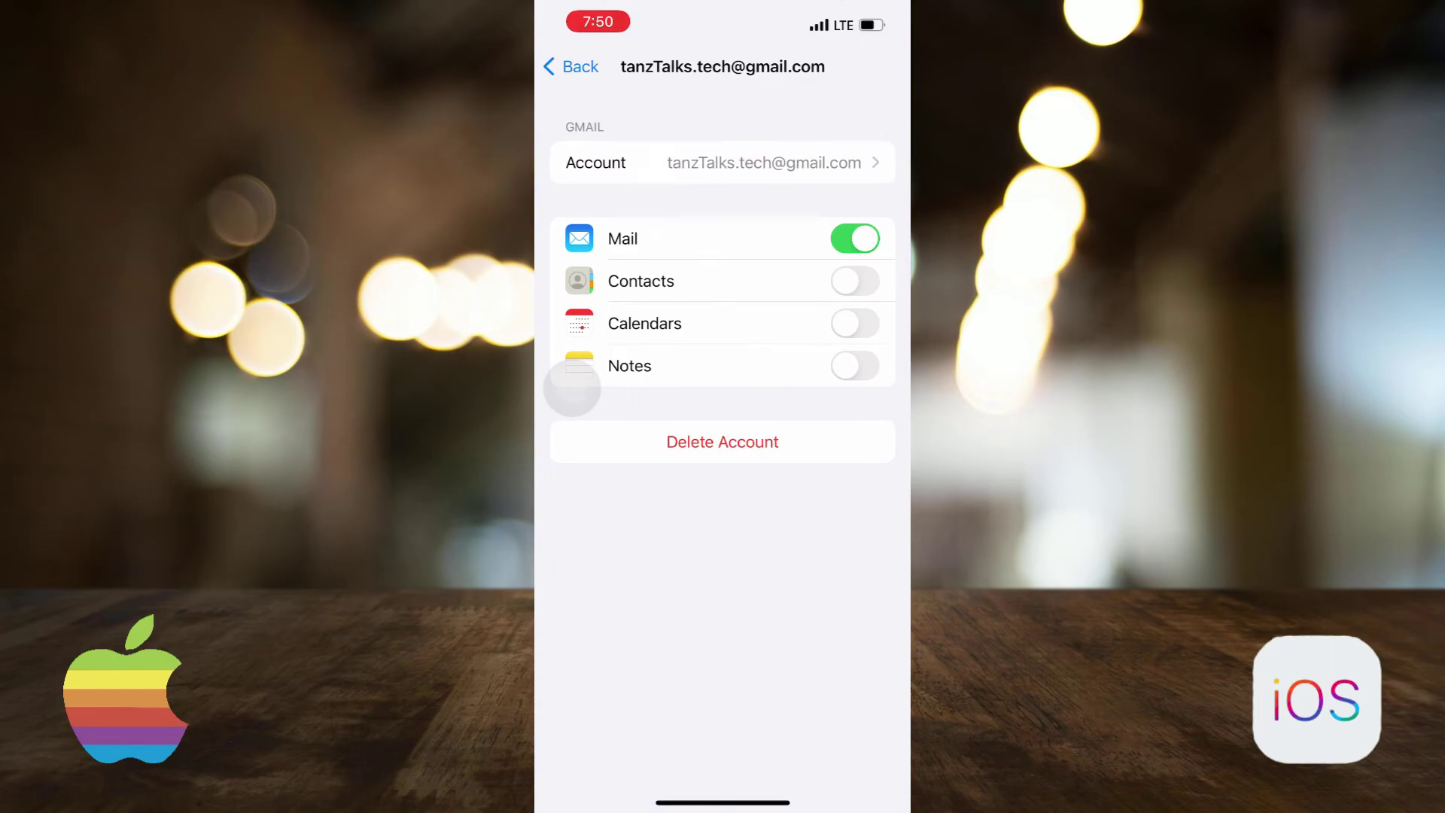
click(571, 67)
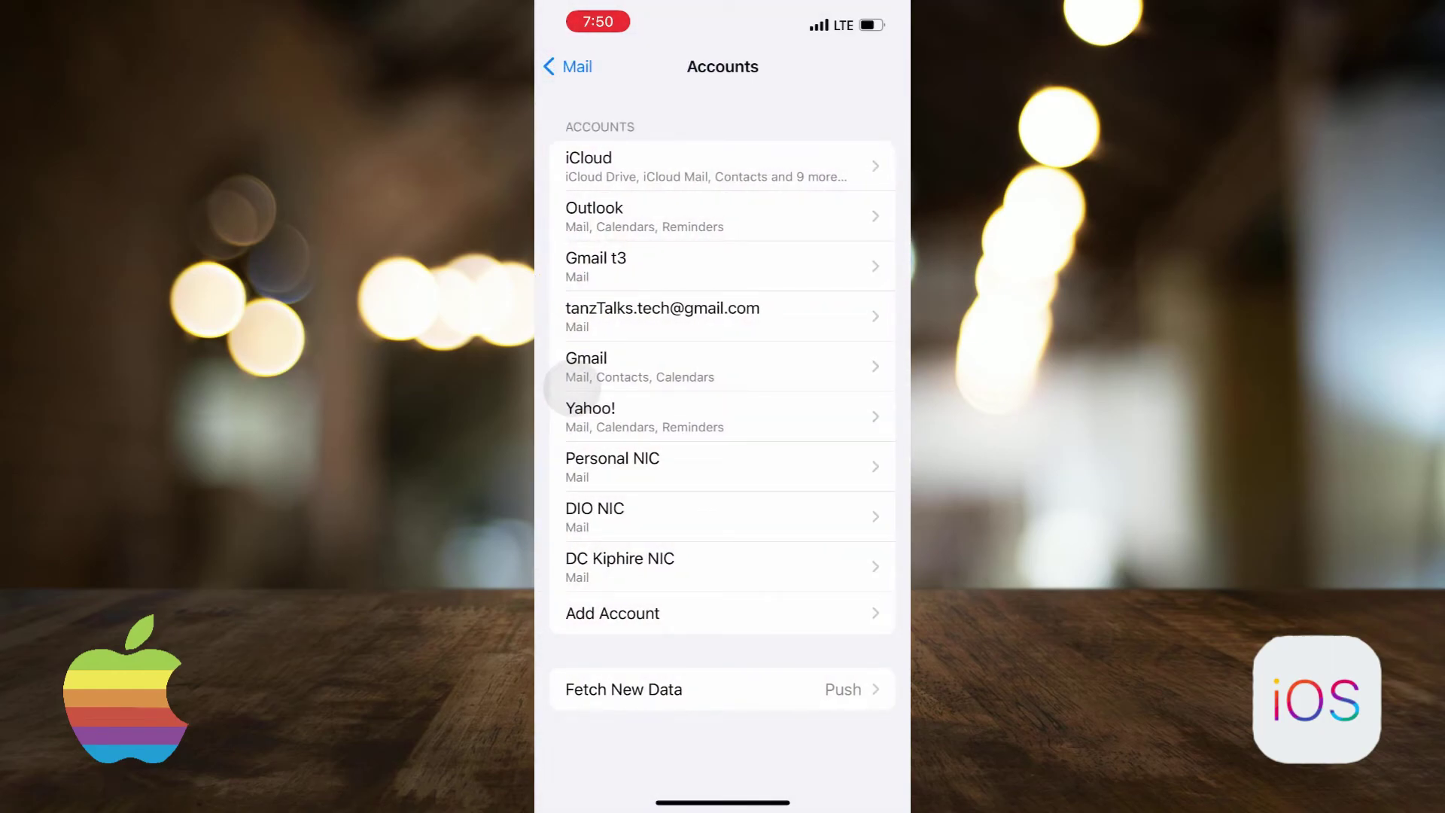
drag(723, 802, 722, 508)
Open the new Gmail account's inbox in Mail and refresh it
click(594, 388)
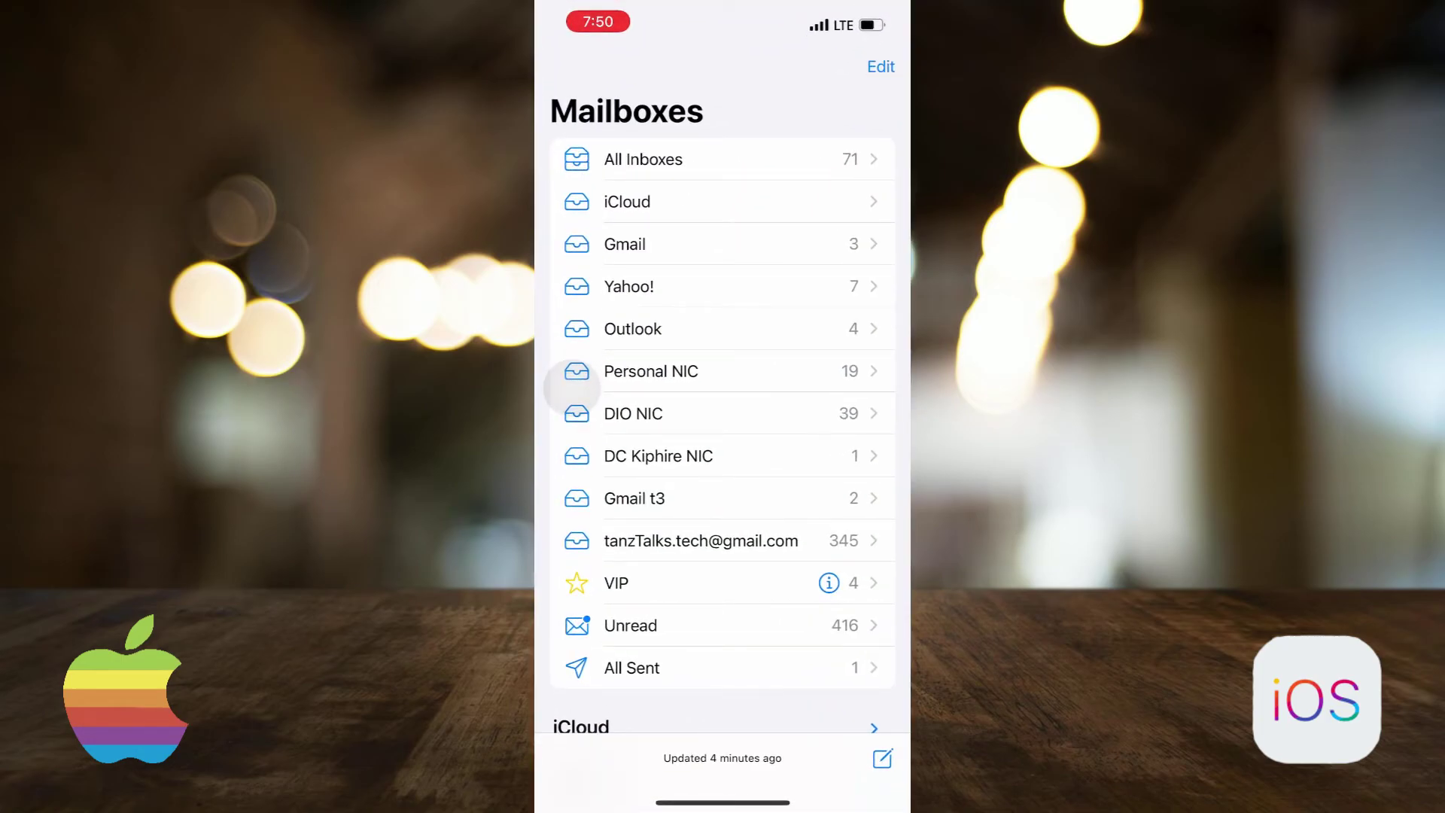
click(700, 541)
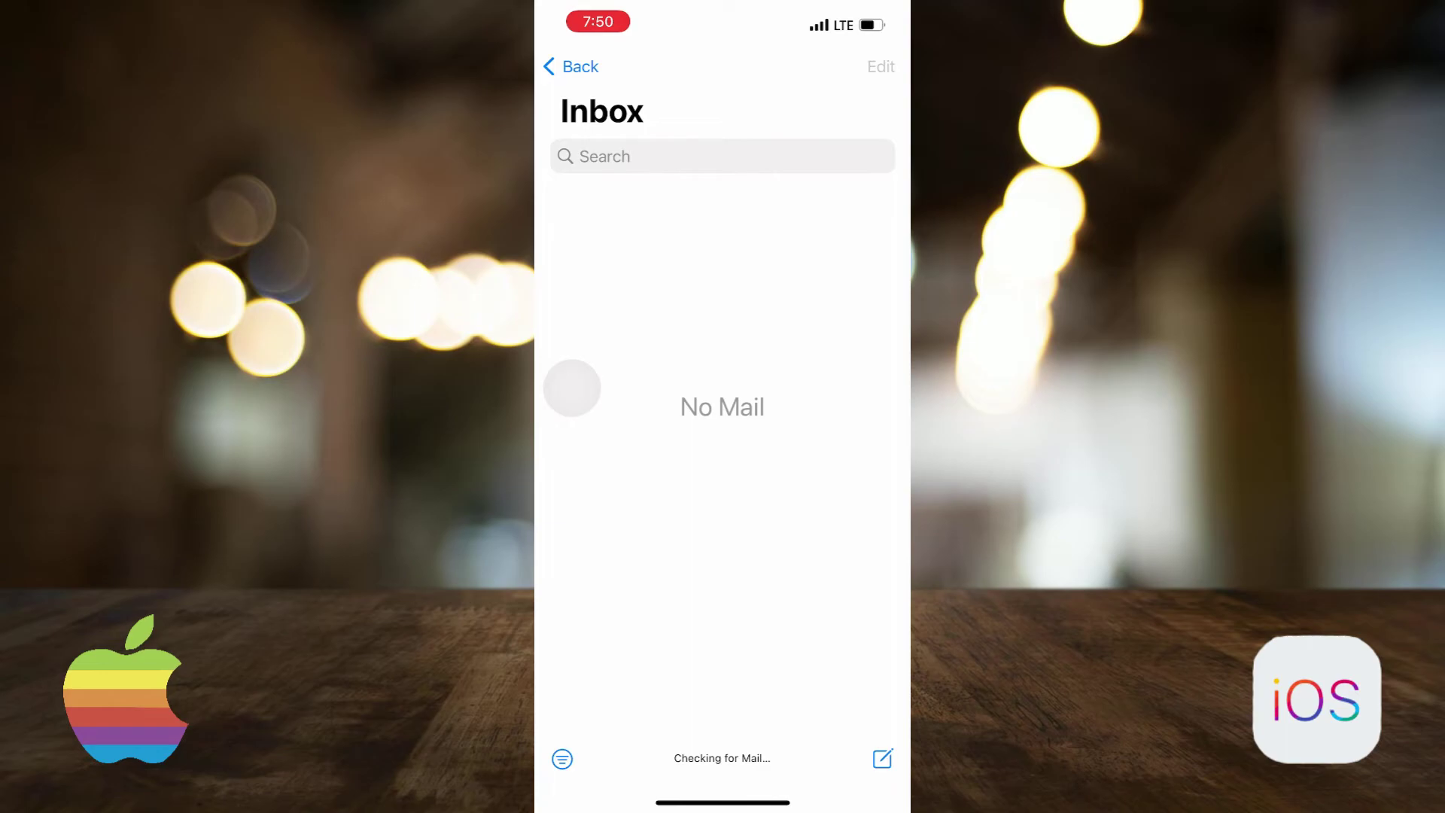
drag(723, 283, 722, 395)
drag(722, 283, 722, 373)
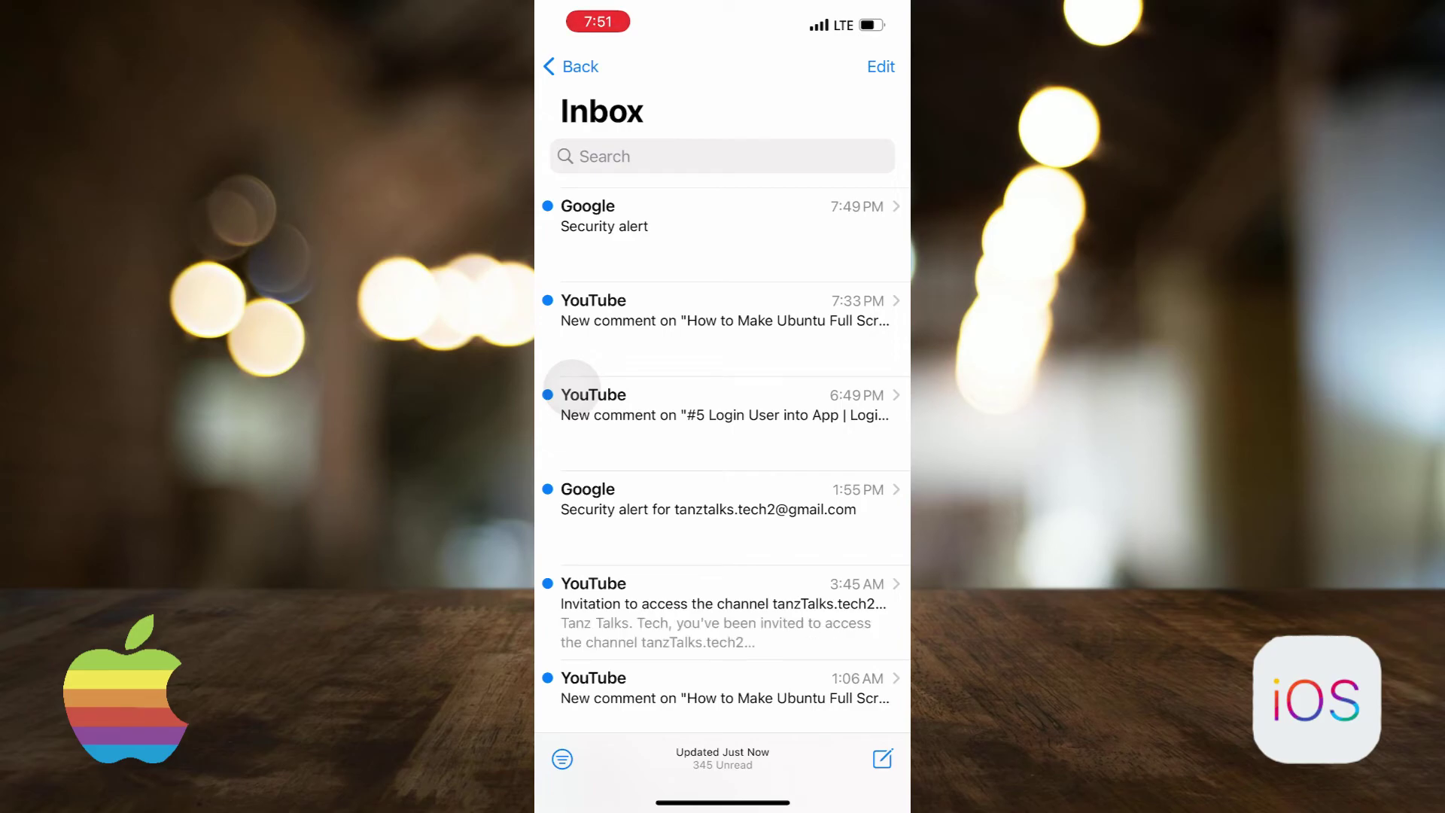
Mark the top Google security alert as read
drag(813, 231, 666, 232)
click(733, 232)
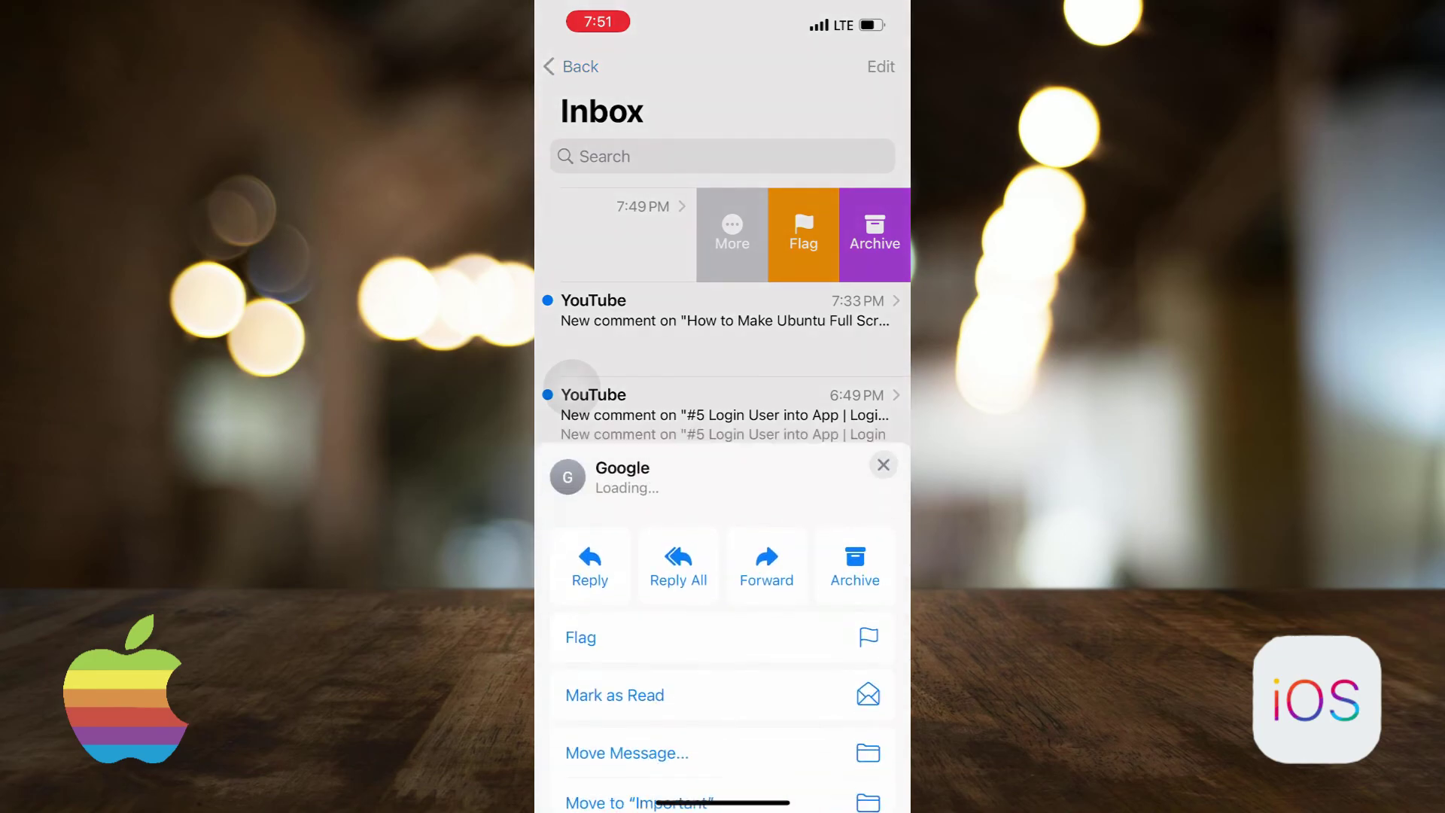
click(643, 687)
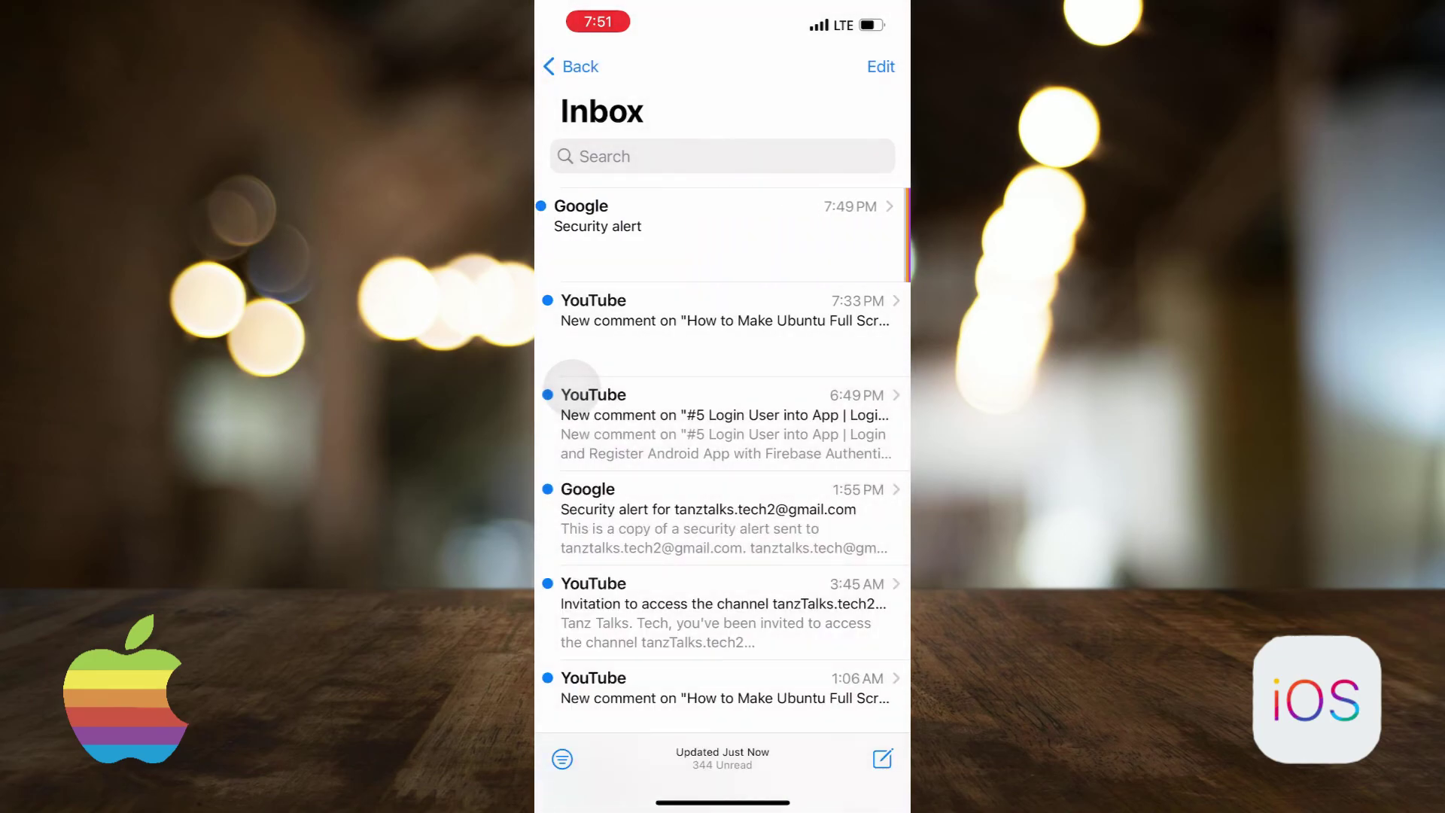
scroll(571, 378, down, 2)
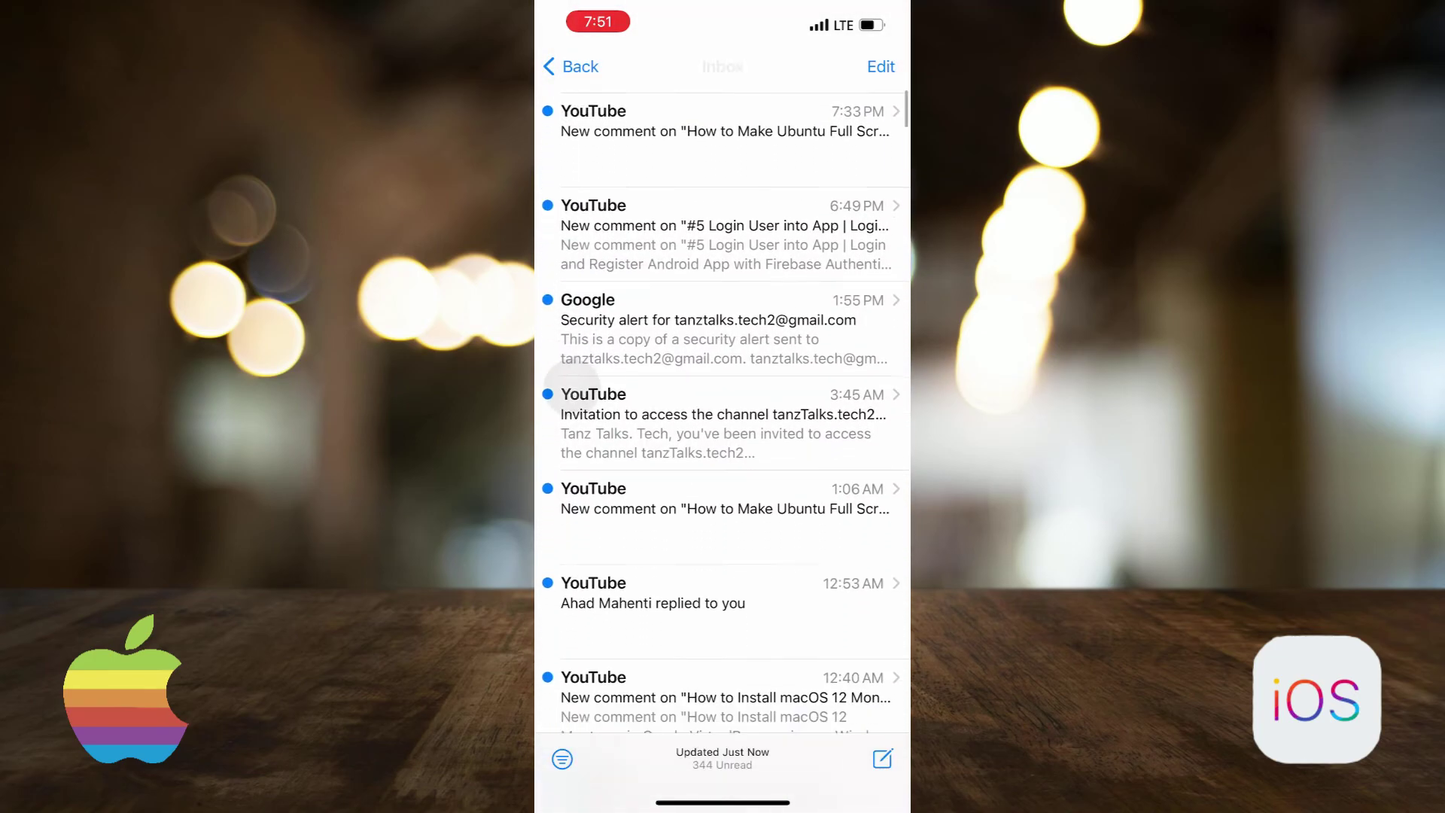